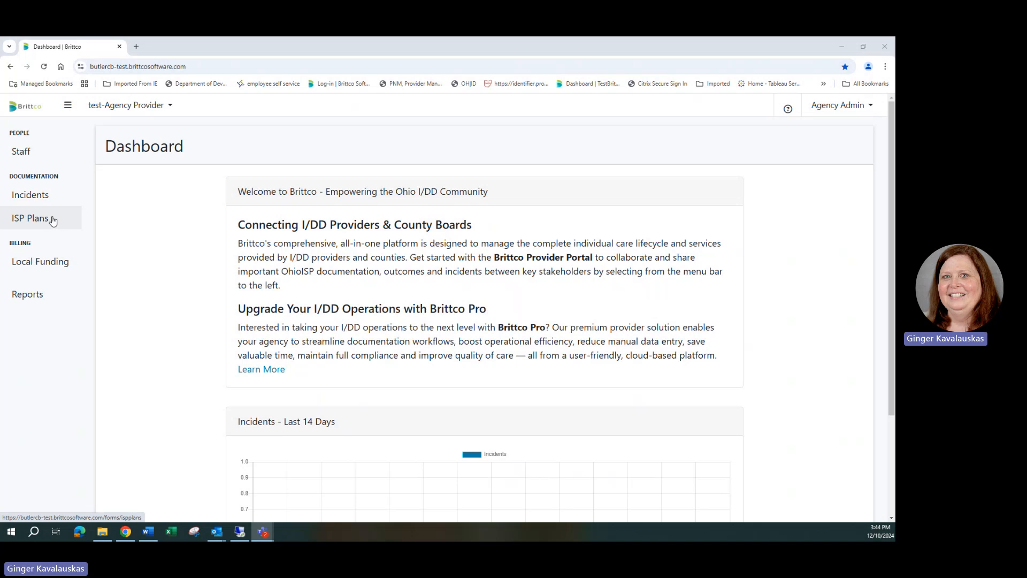
- Open Local Funding and expand the authorization details for the test consumer's 07/31/24 - 07/30/25 span
click(61, 269)
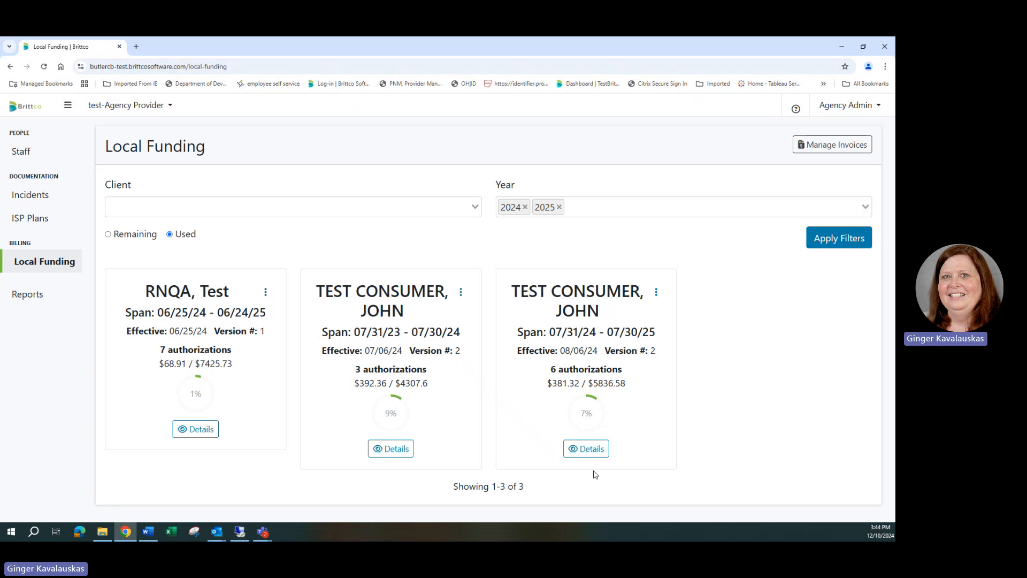
click(593, 449)
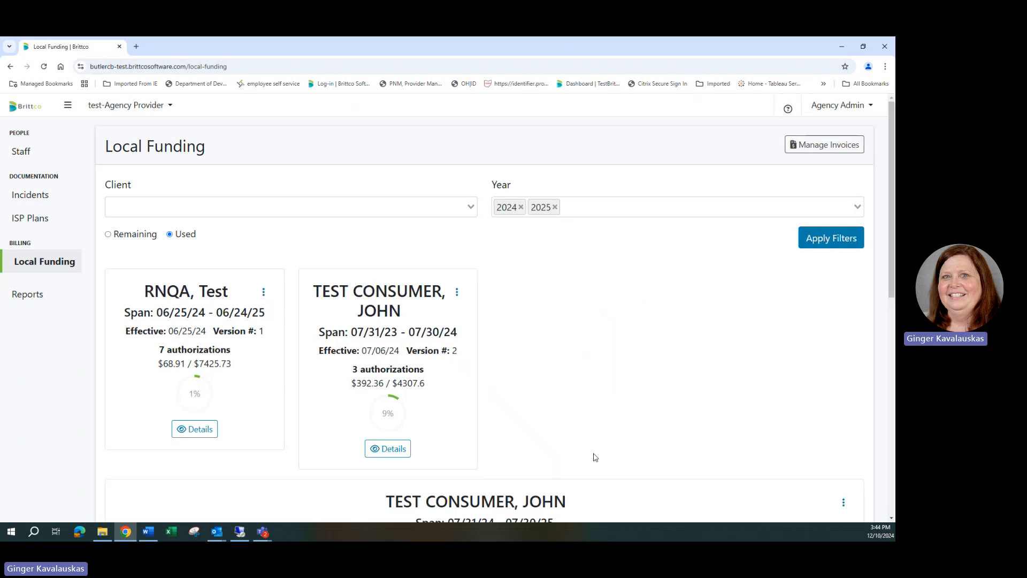
scroll(587, 413, down, 2)
scroll(586, 413, down, 7)
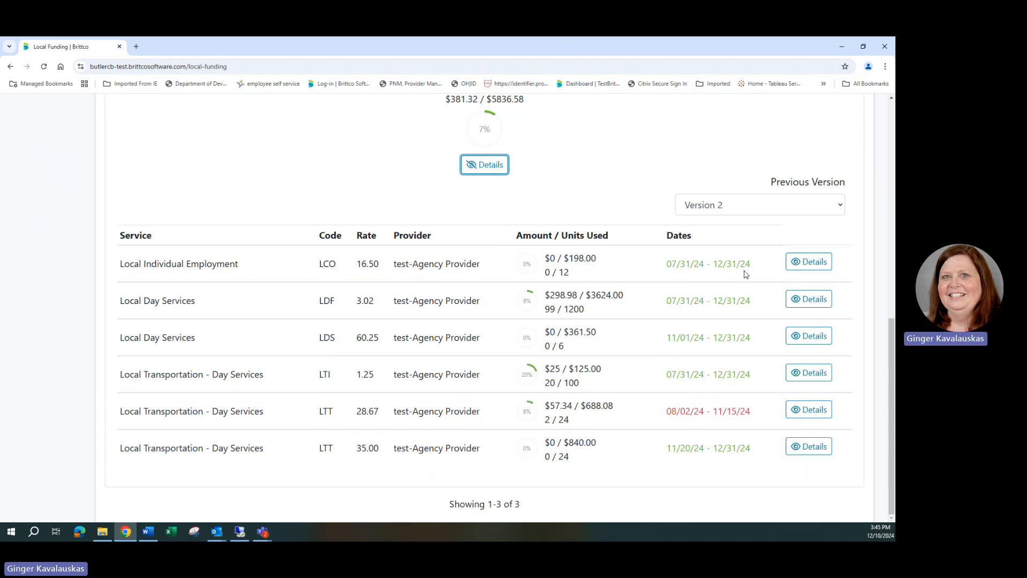
- Review the claim details of the LCO and LDF authorizations, and collapse them along with the span's details
click(815, 264)
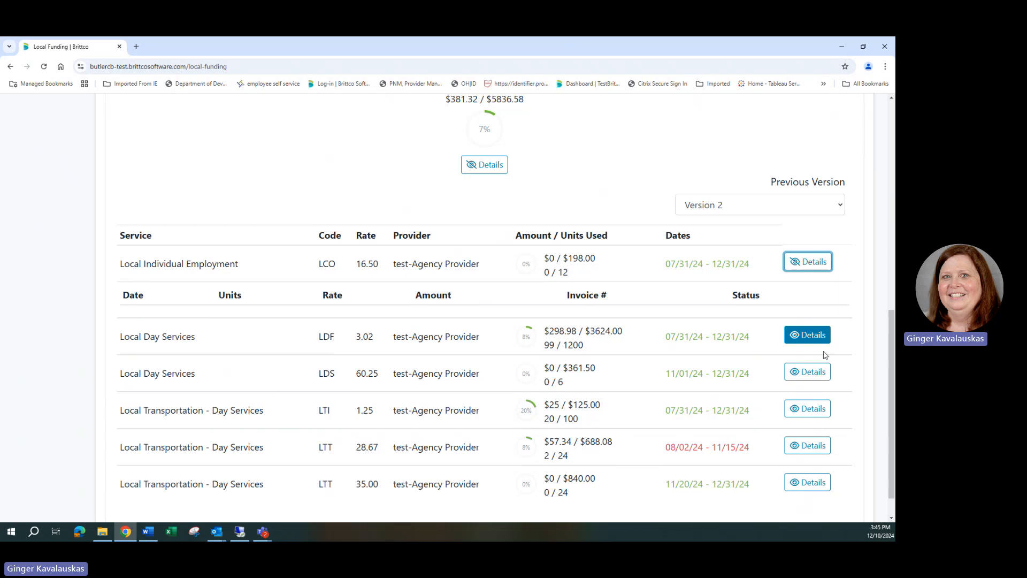
click(813, 336)
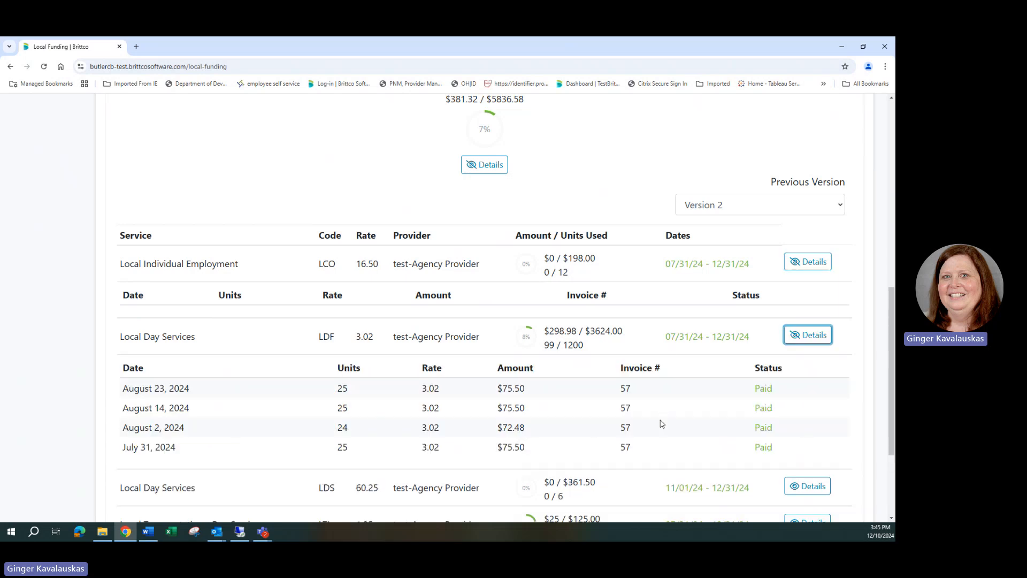
scroll(661, 424, down, 2)
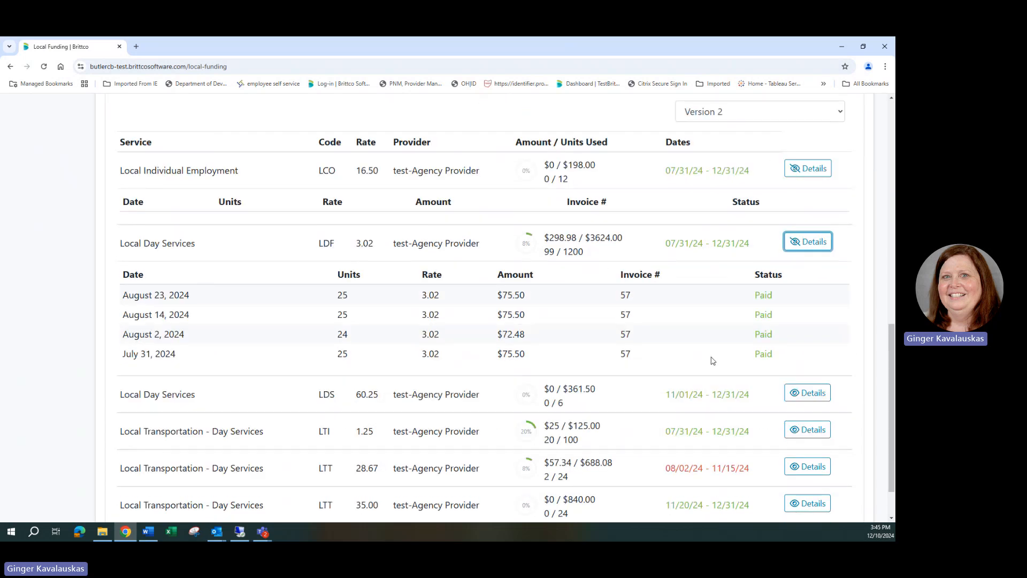
click(815, 248)
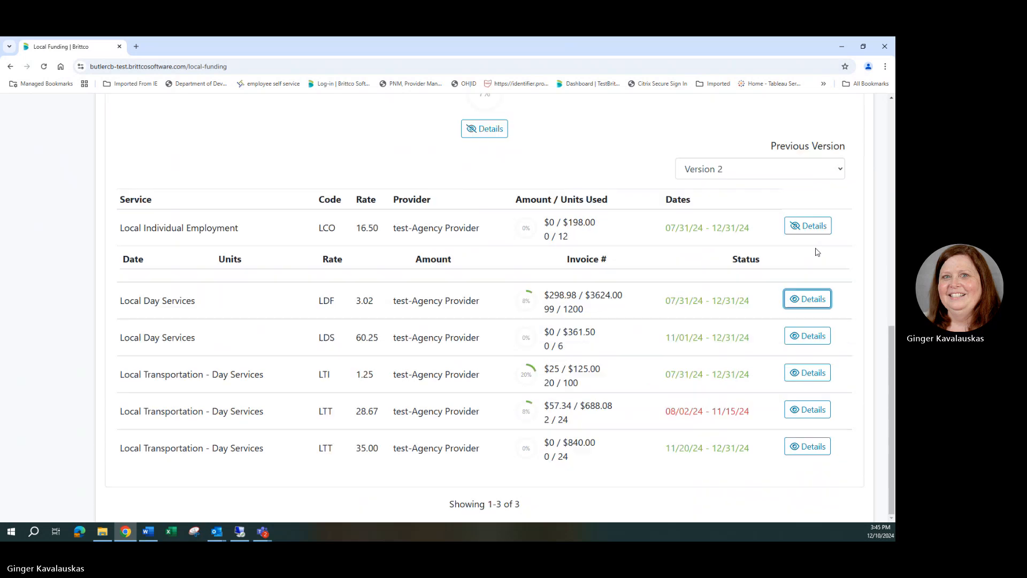
click(807, 230)
click(485, 166)
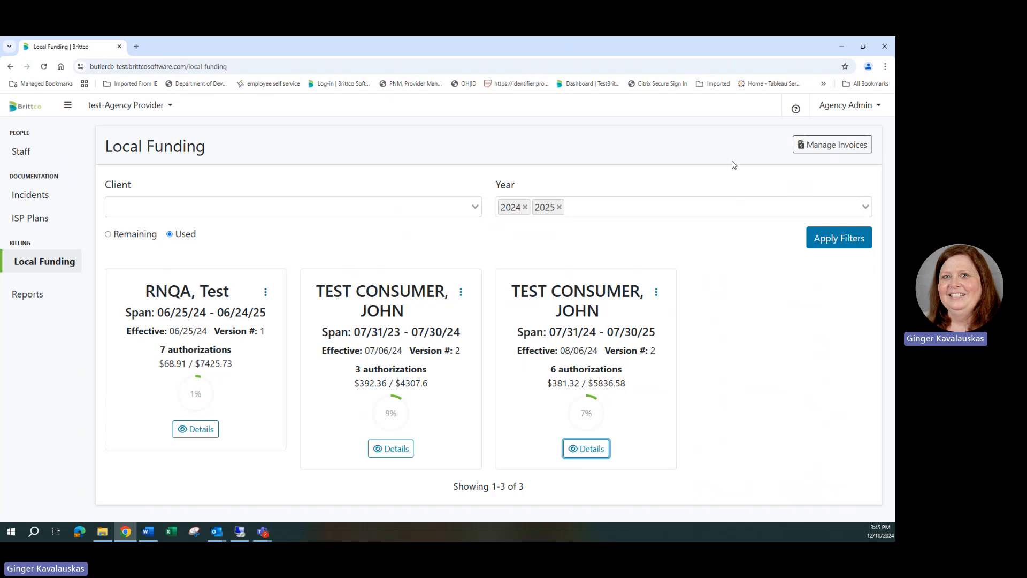
- Create a new local funding invoice and start its first claim with the test consumer as client
click(825, 152)
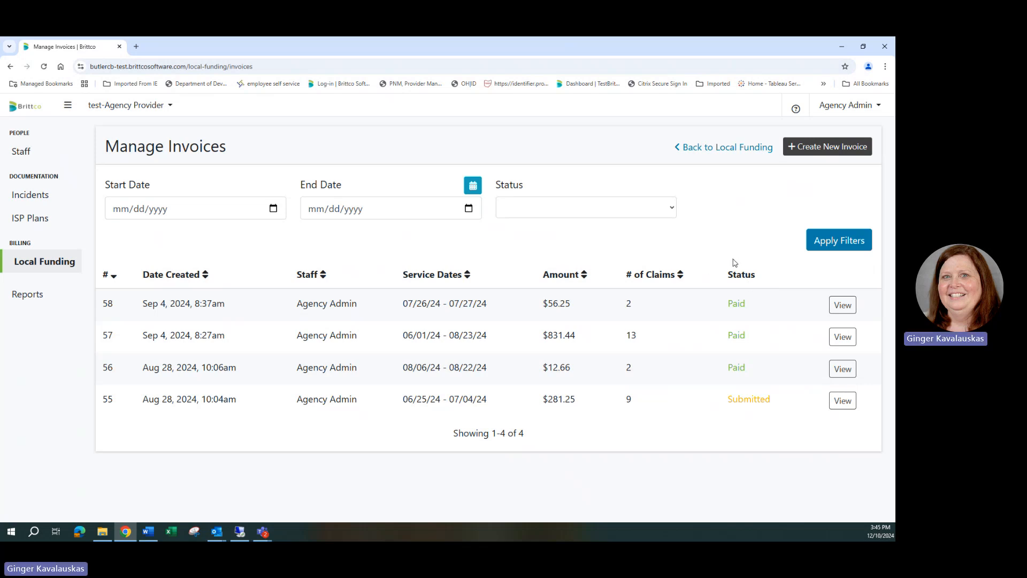
click(808, 152)
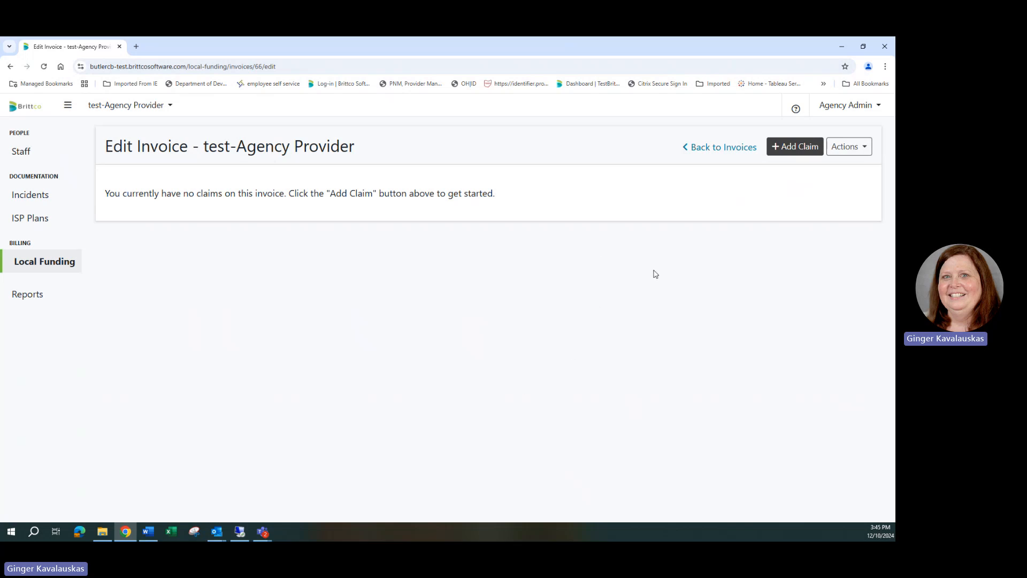
click(779, 154)
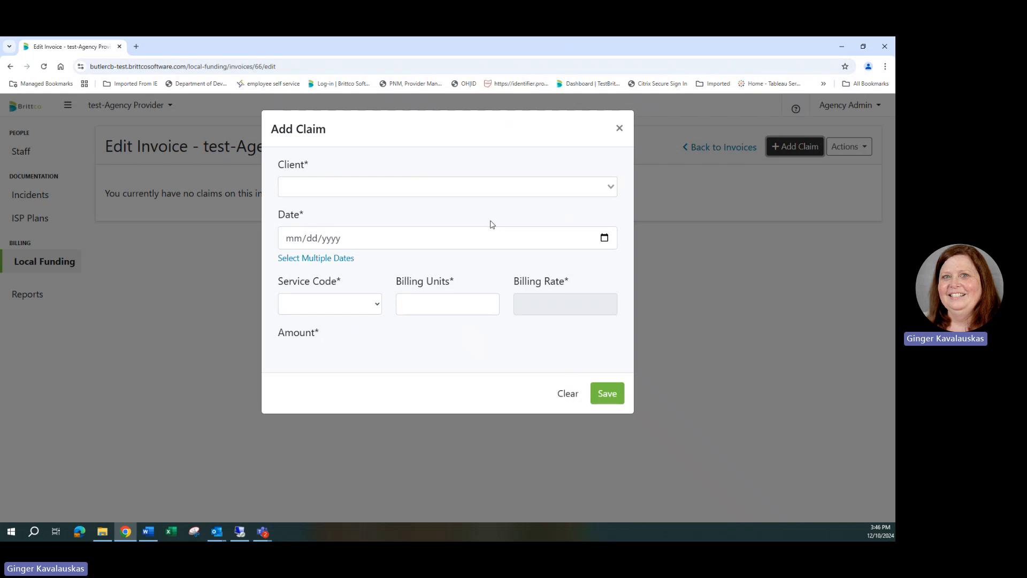
click(611, 188)
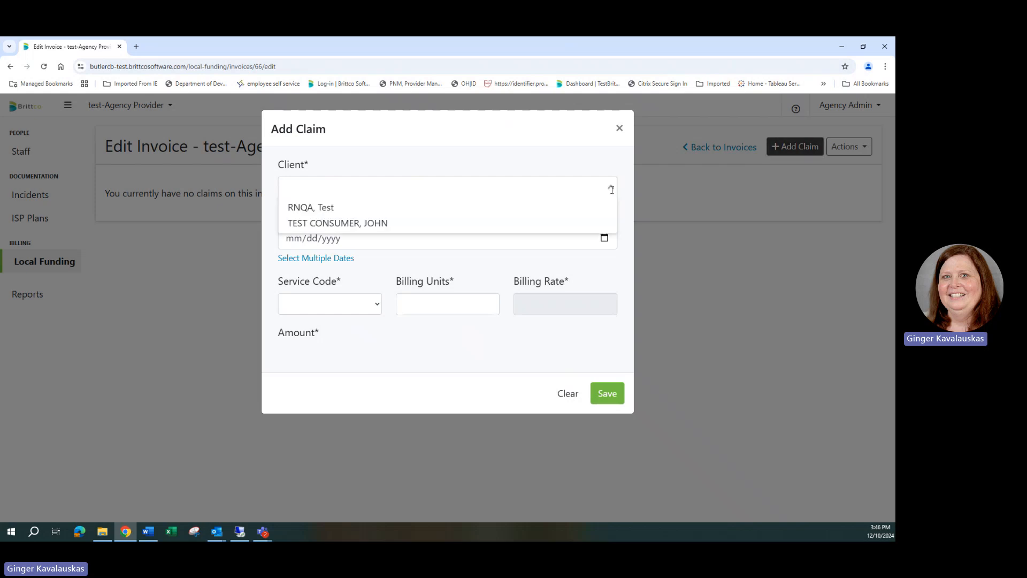
click(494, 226)
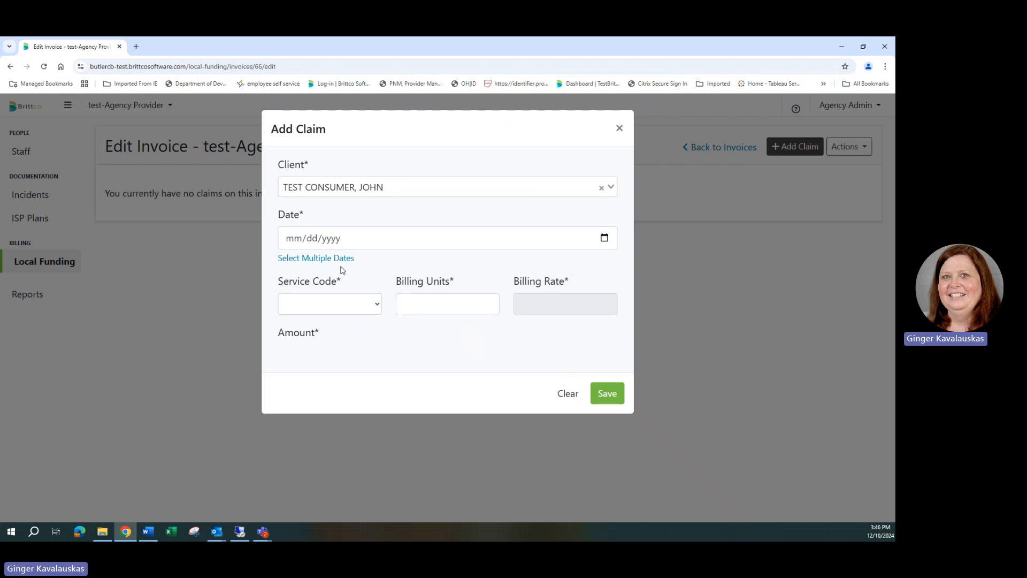
- Date the claim 11/01/2024 with service code LDS and 1 billing unit, save it and close the form
click(298, 241)
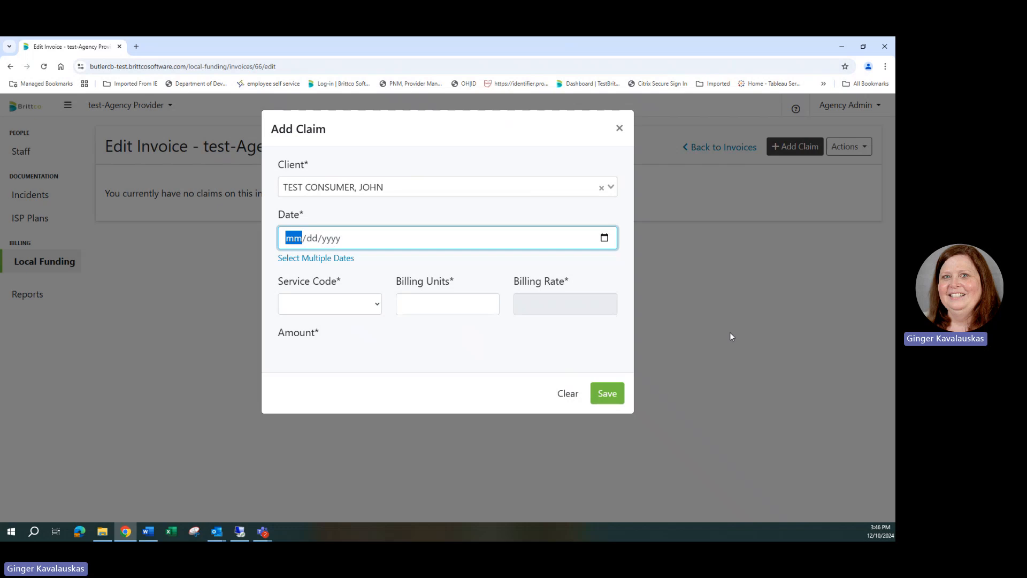
text(11012024)
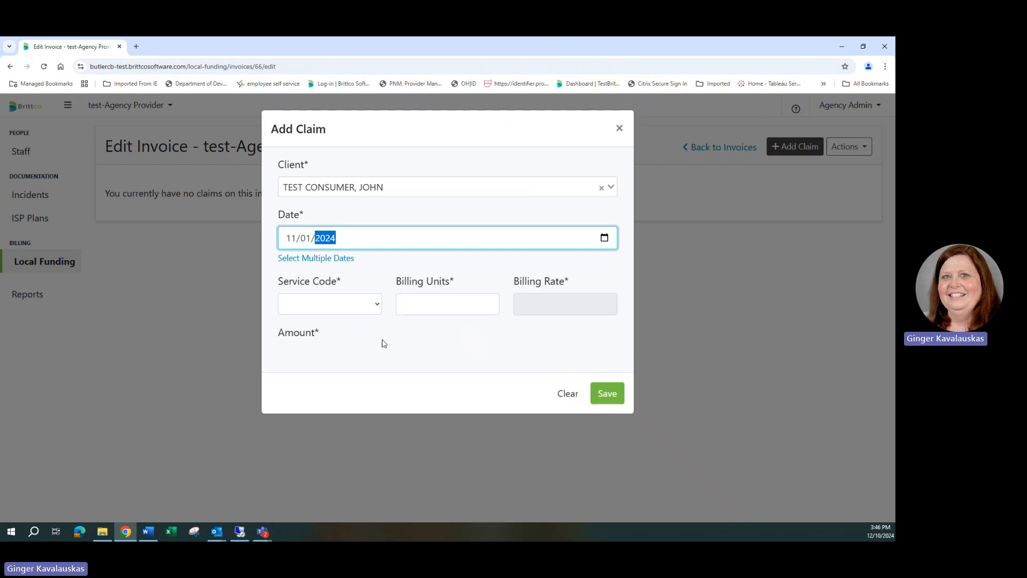
click(377, 305)
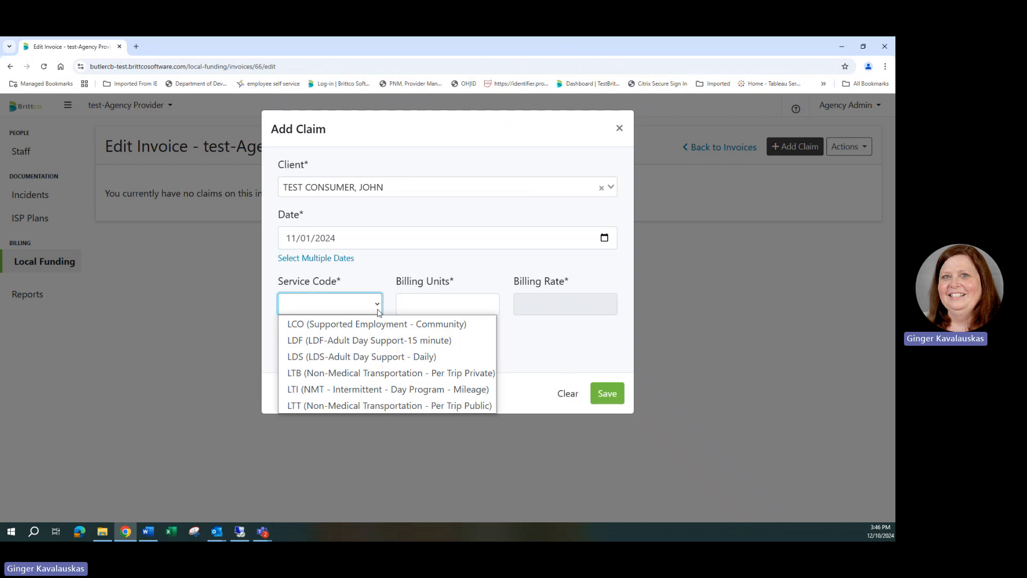
click(396, 360)
click(439, 306)
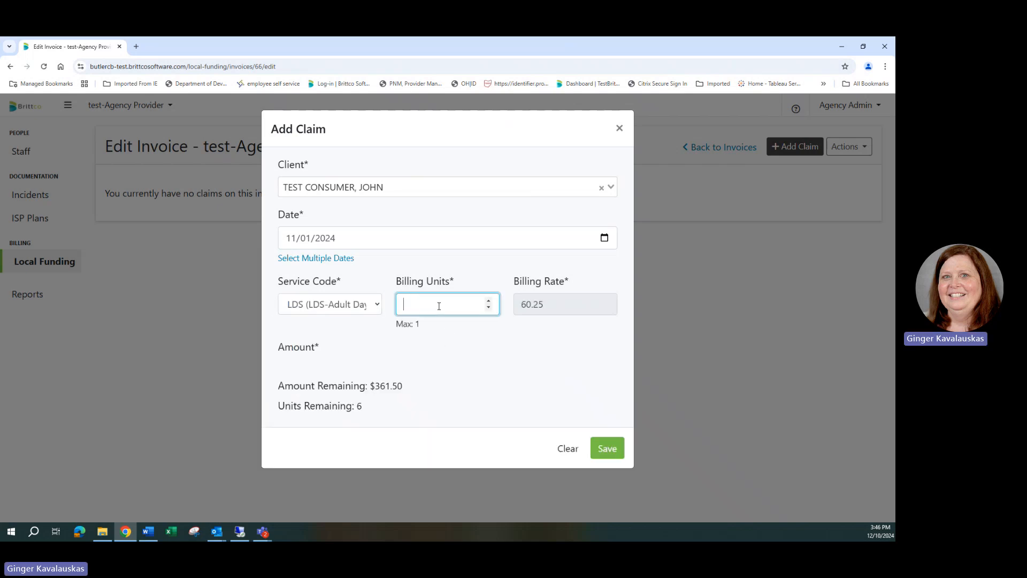
text(1)
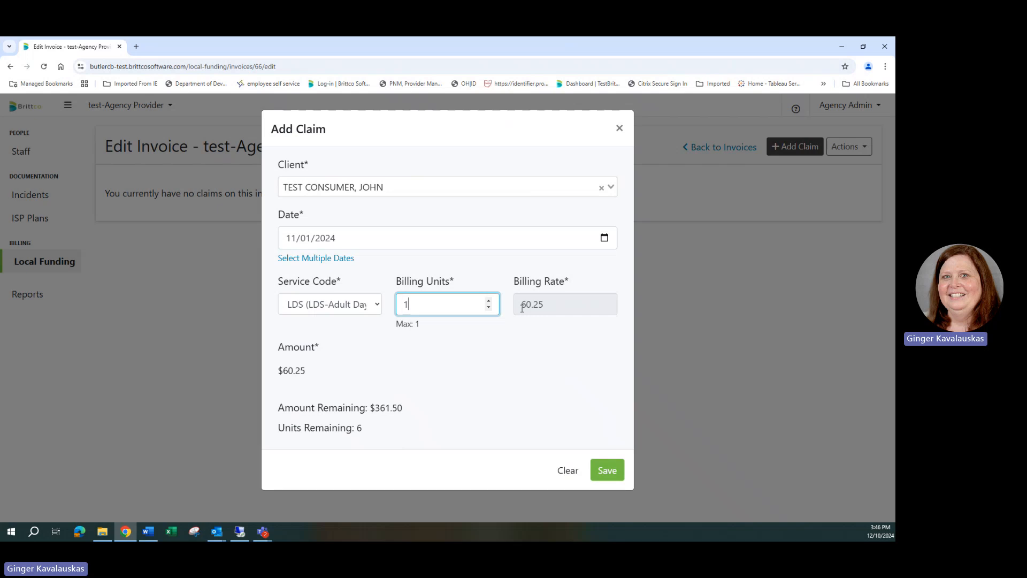
click(607, 470)
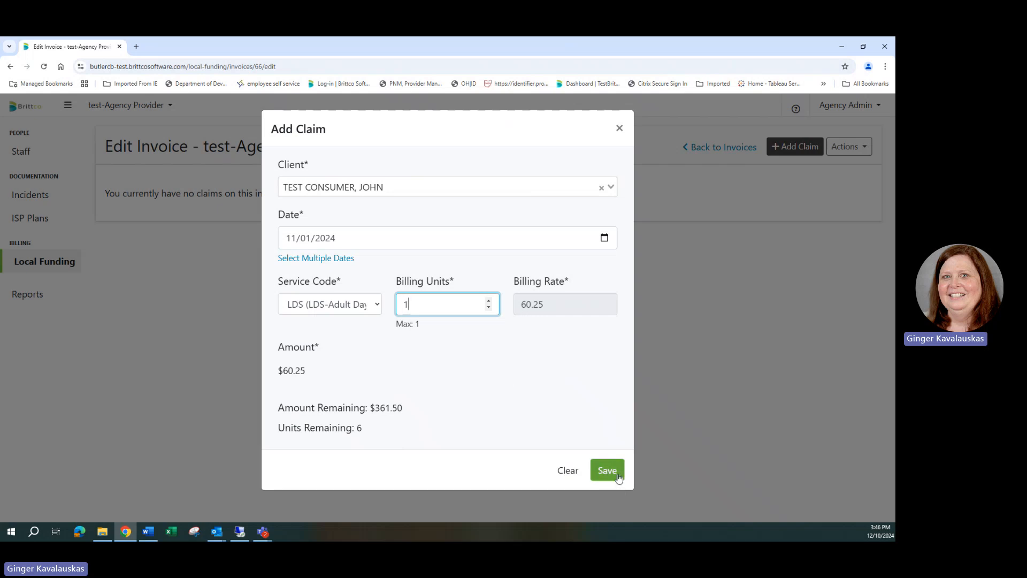
click(618, 130)
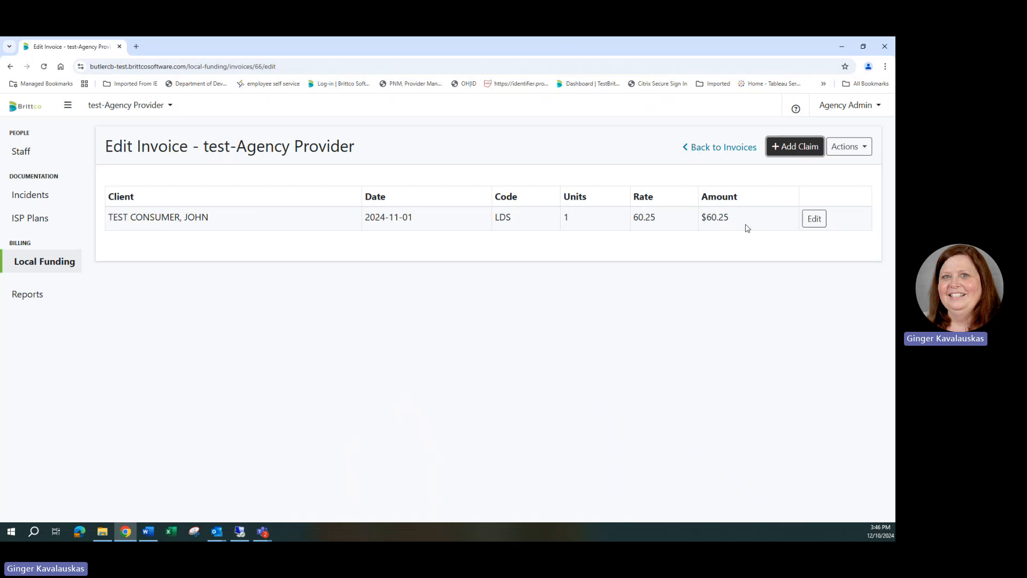
- Add and save a second claim for the test consumer dated 11/03/2024, with service code LDS and 1 billing unit
click(784, 147)
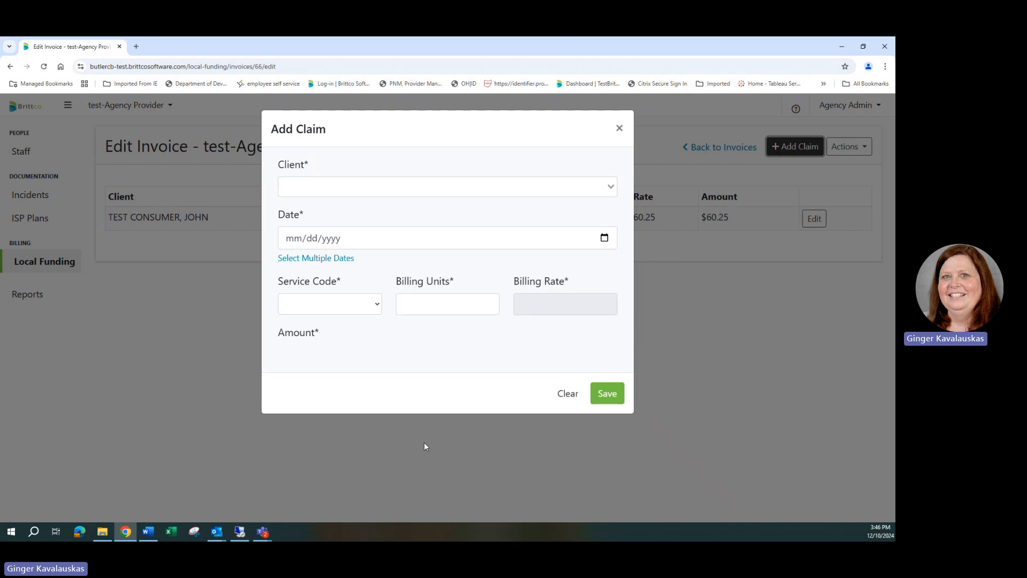
click(366, 186)
click(353, 224)
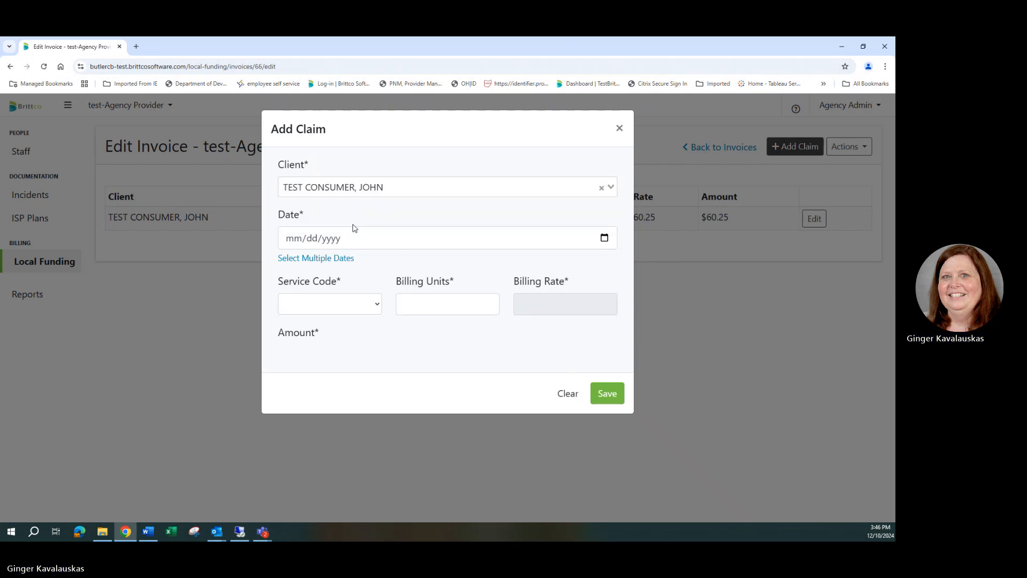
click(384, 247)
text(11/03/)
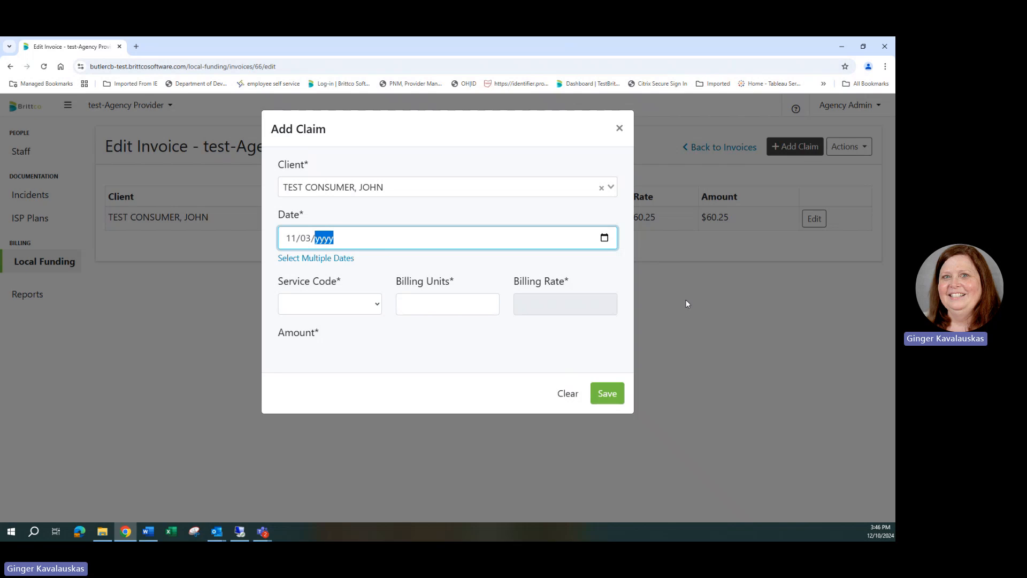
text(2024)
click(381, 305)
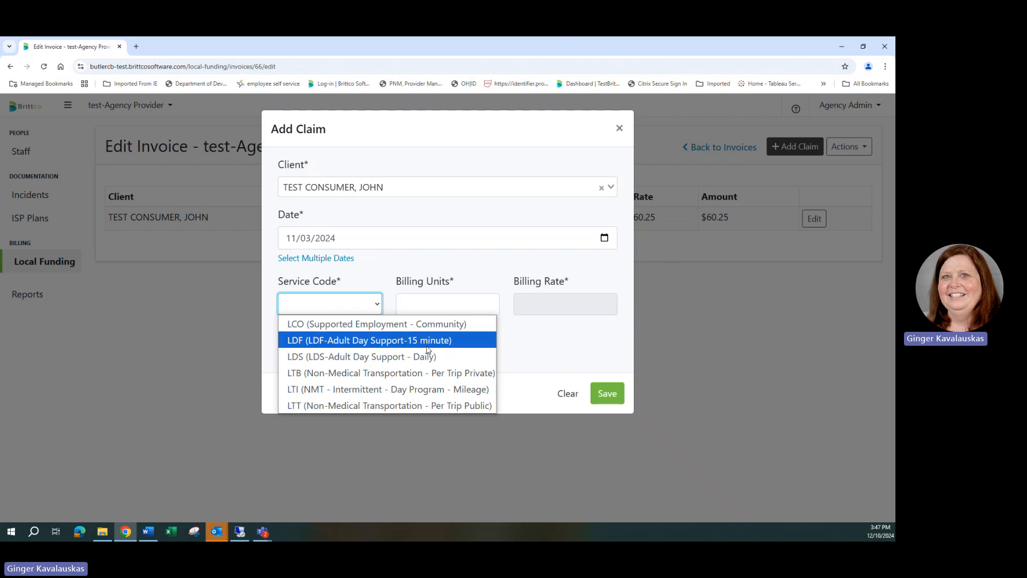
click(386, 356)
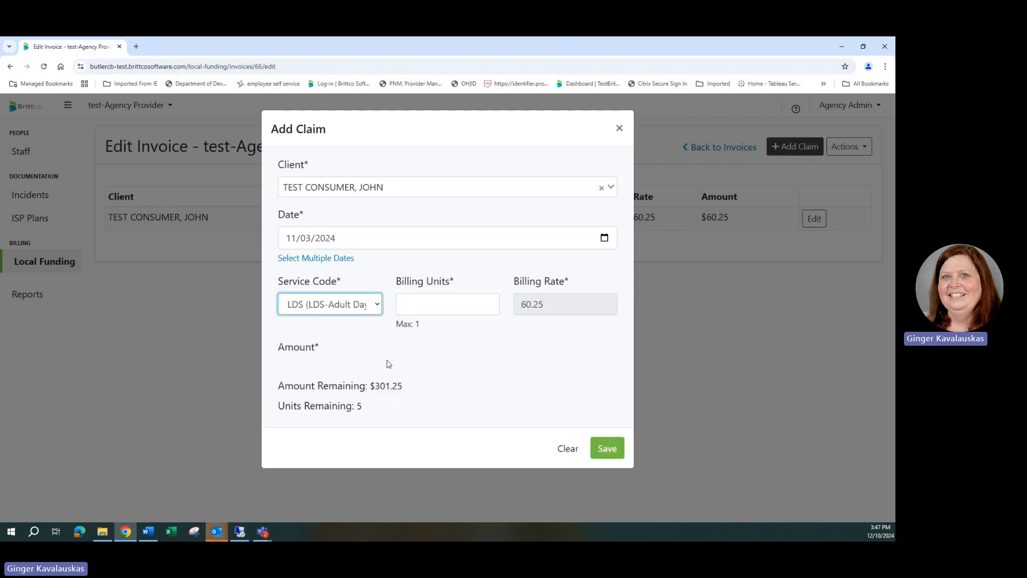
click(429, 305)
text(1)
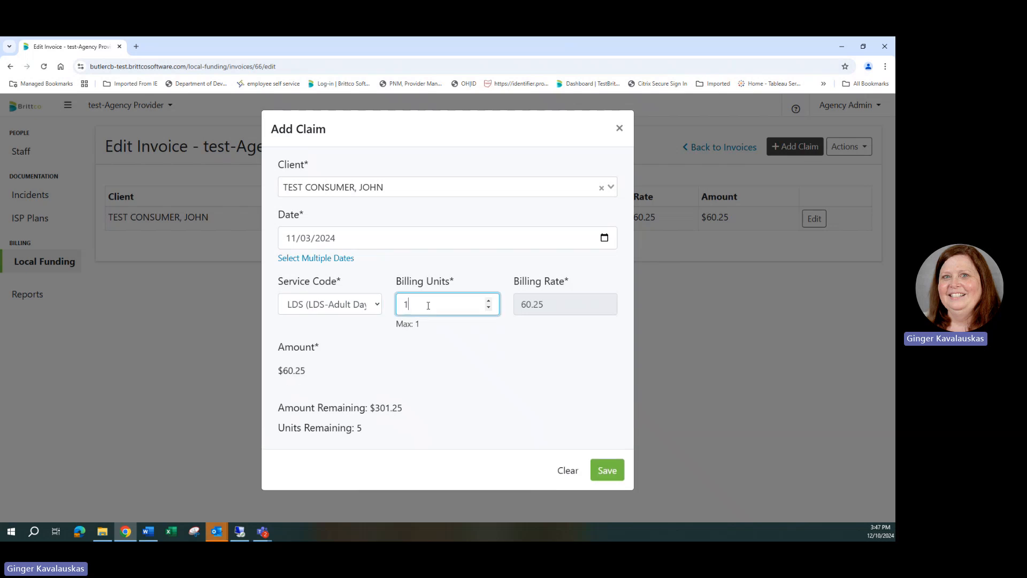
click(612, 474)
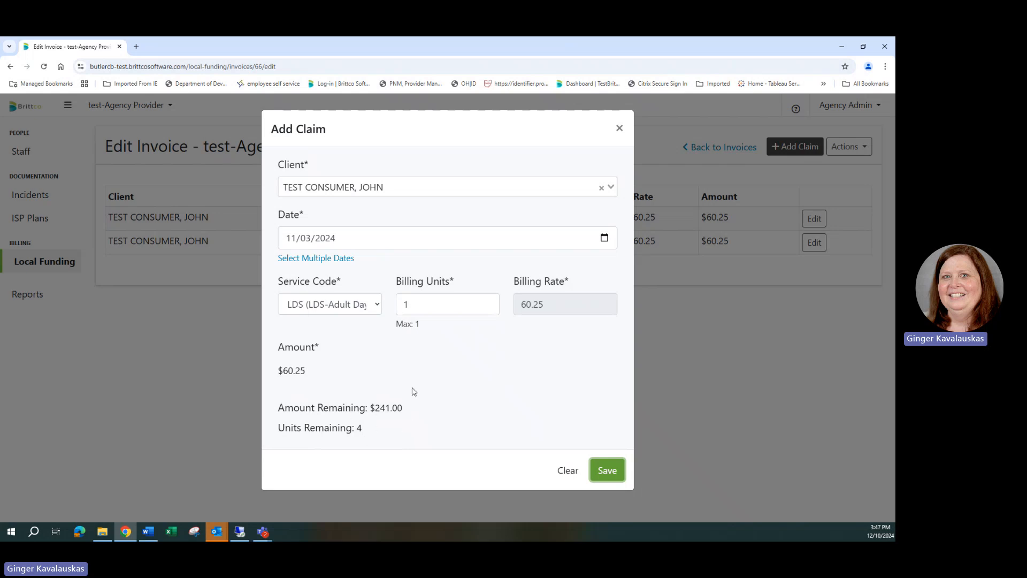
- Reuse the filled-in claim to save another one dated 11/06/2024, and close the form
click(305, 237)
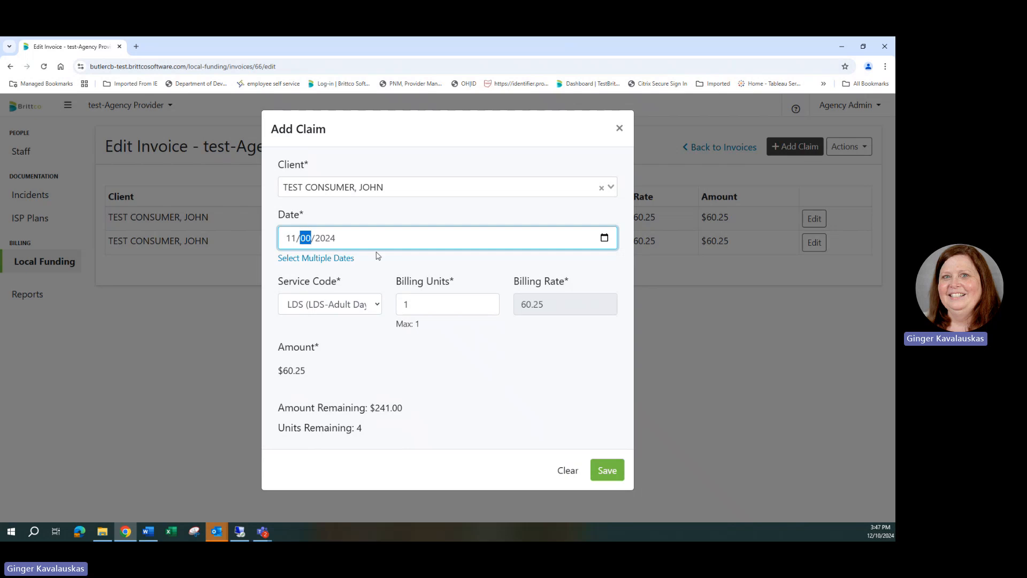
text(06)
click(609, 471)
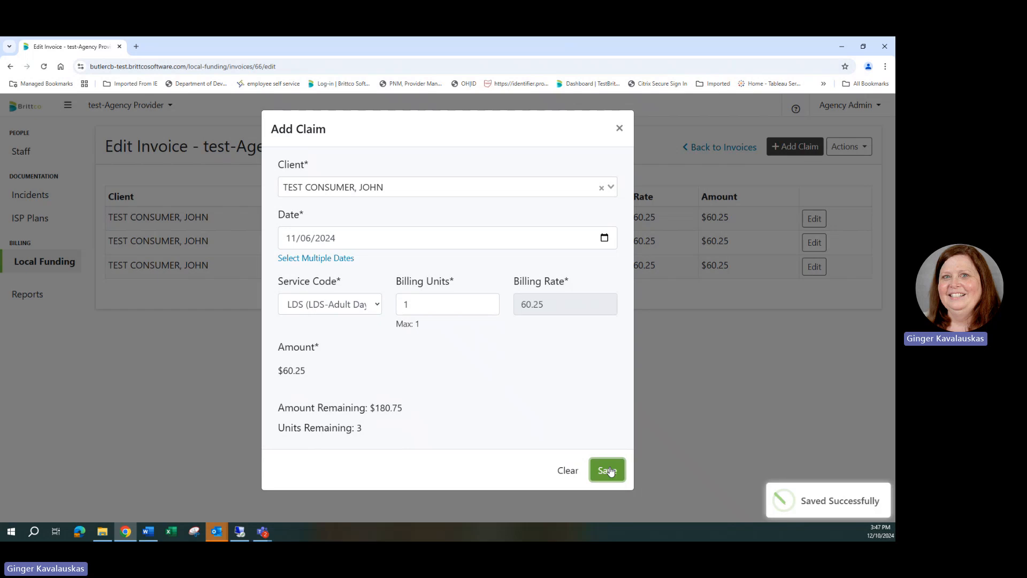
click(619, 127)
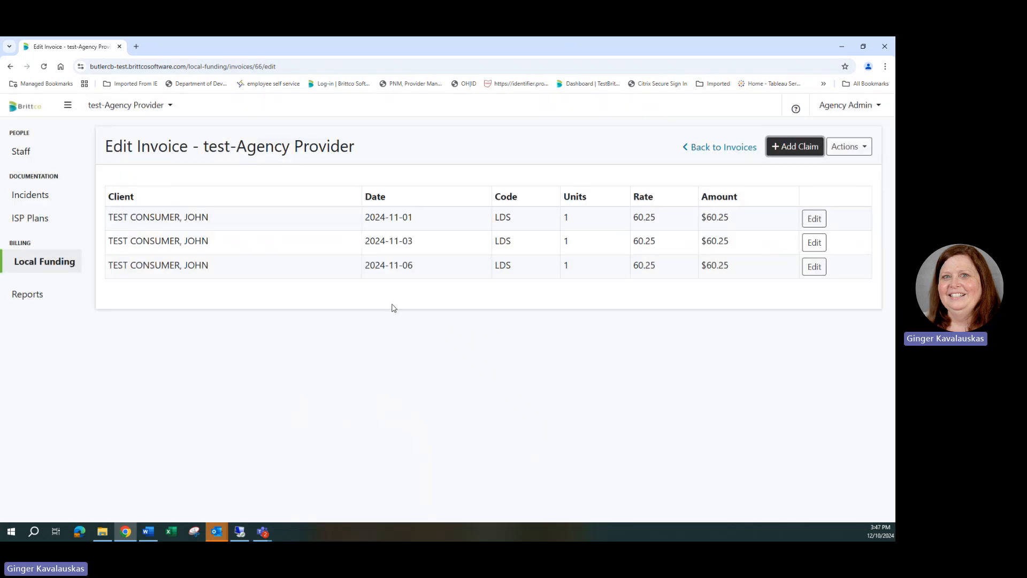
- Start a multiple-date claim for the test consumer and select November 12 and November 22, 2024 as the service dates
click(792, 152)
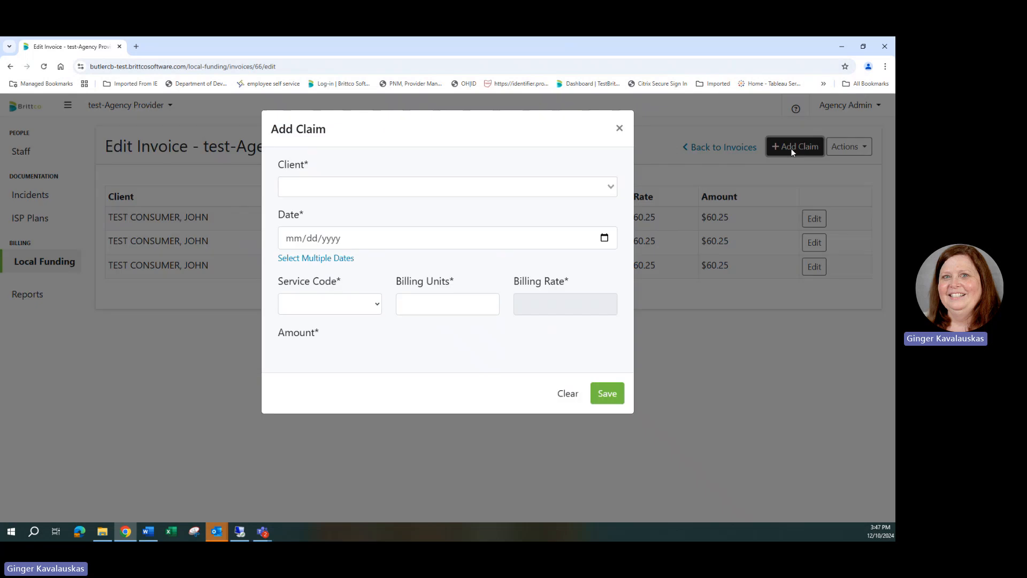
click(316, 190)
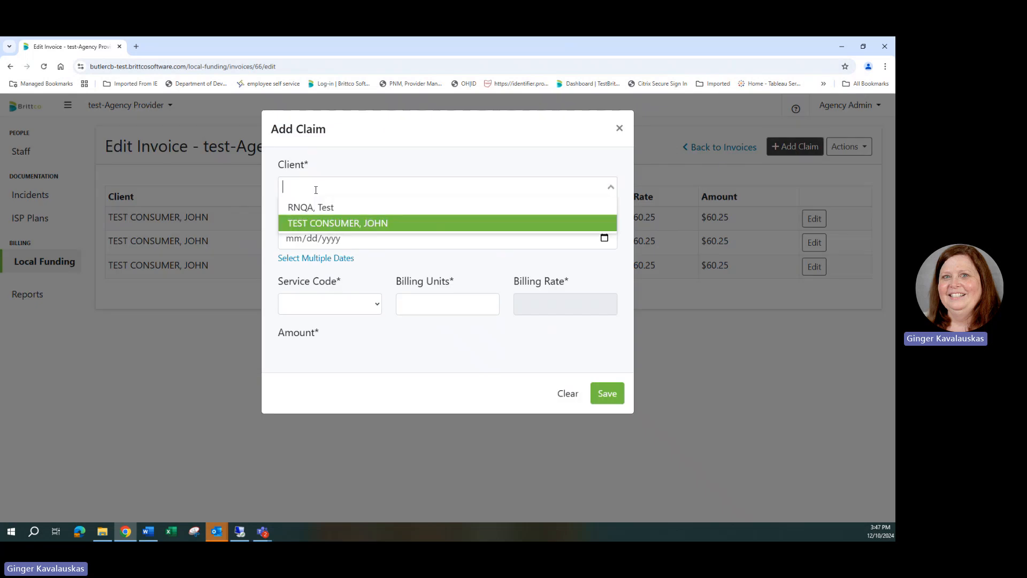
click(330, 224)
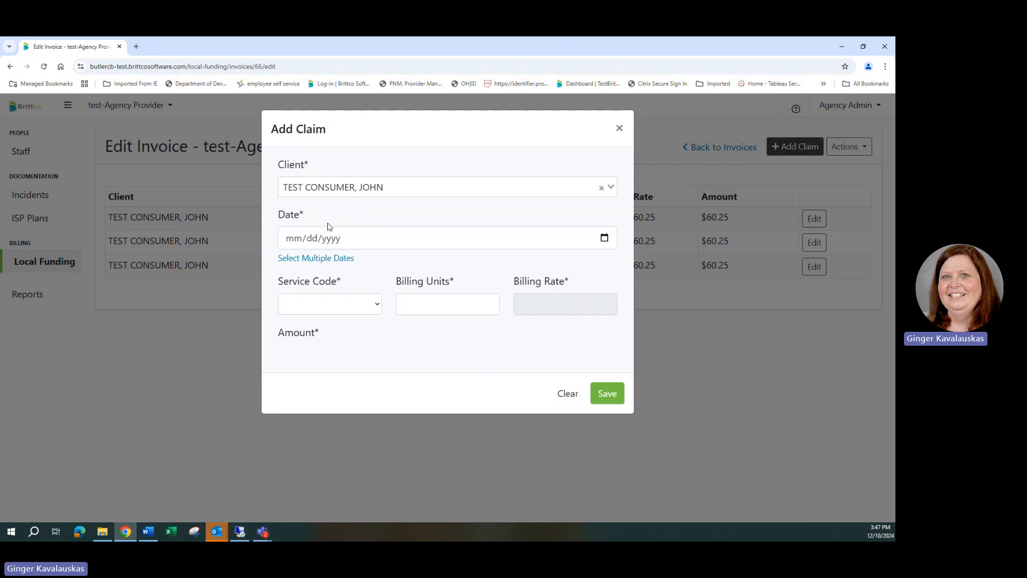
click(298, 259)
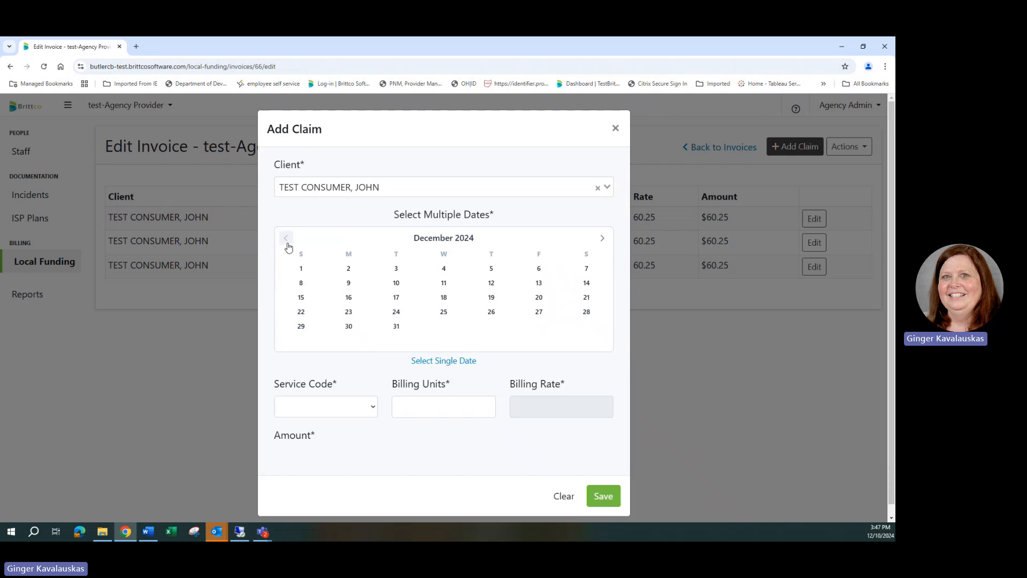
click(286, 242)
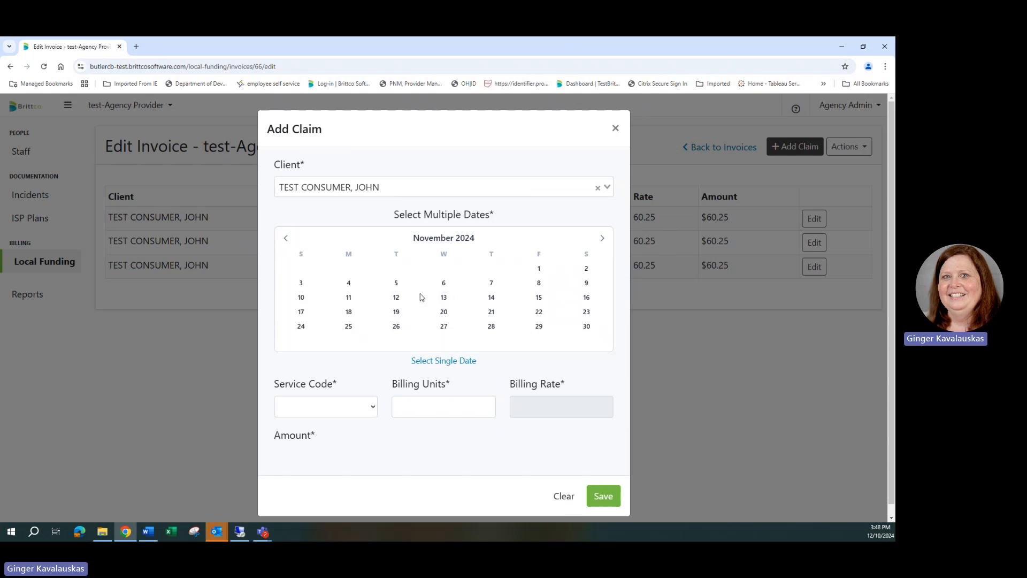
click(396, 297)
click(539, 312)
- Give the multiple-date claim service code LDS and 1 billing unit, save it and close the form
click(375, 408)
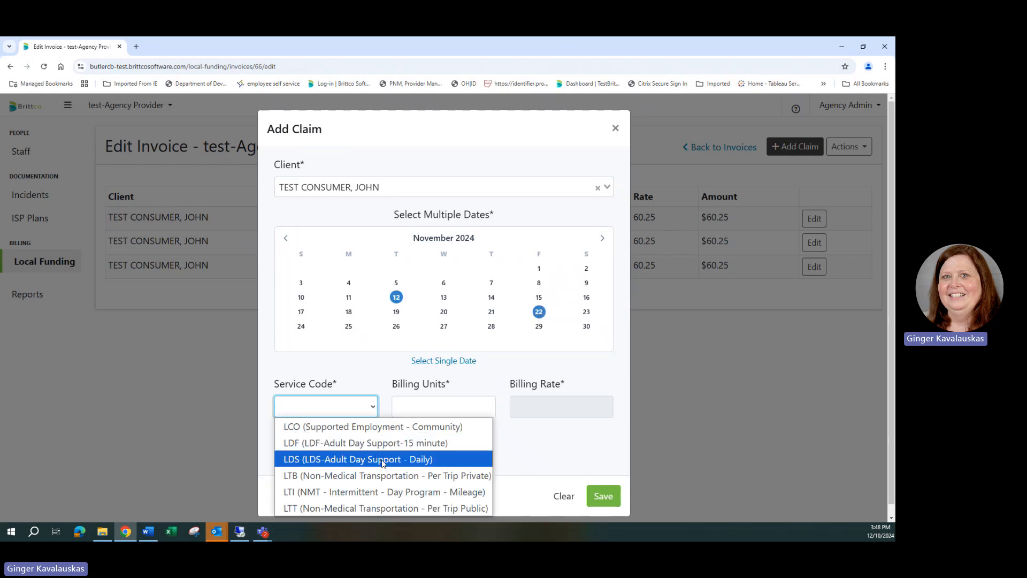
click(382, 460)
click(446, 403)
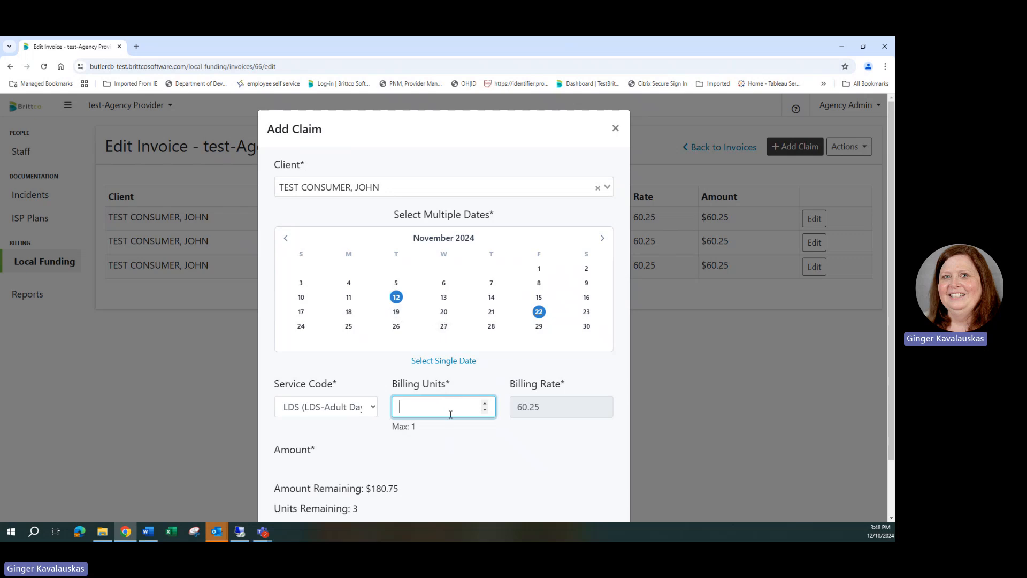
text(1)
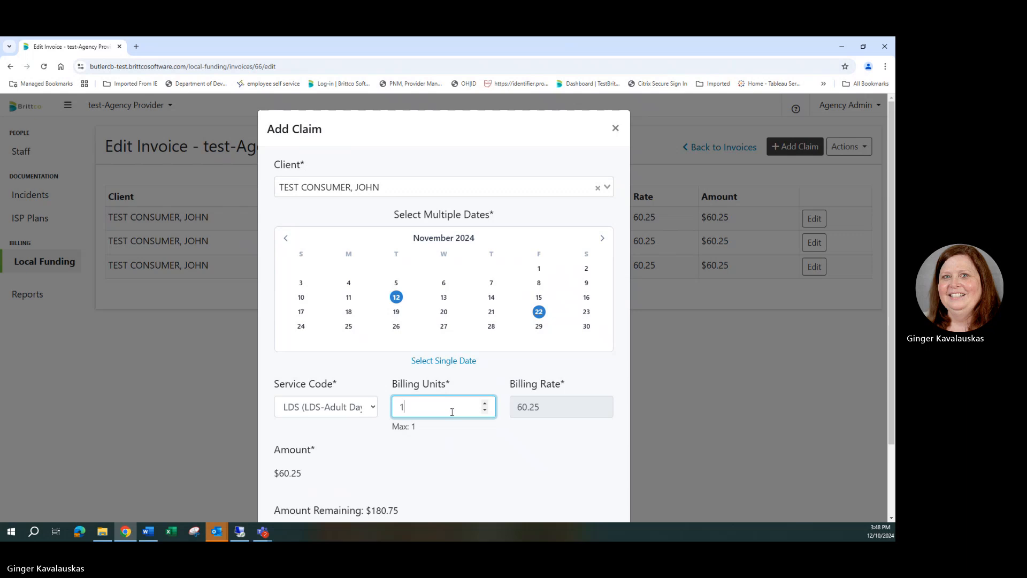
scroll(506, 421, down, 2)
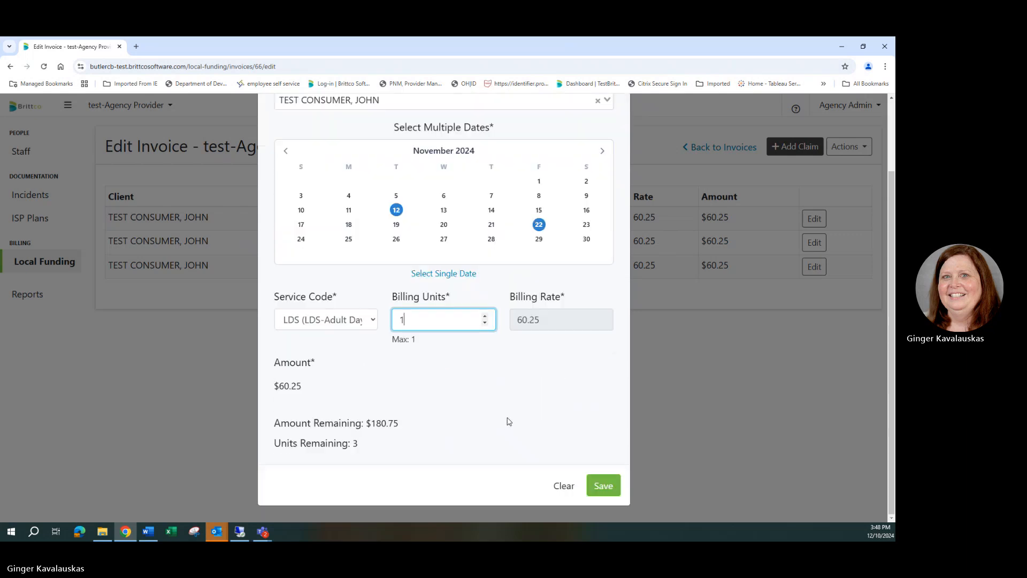
click(593, 496)
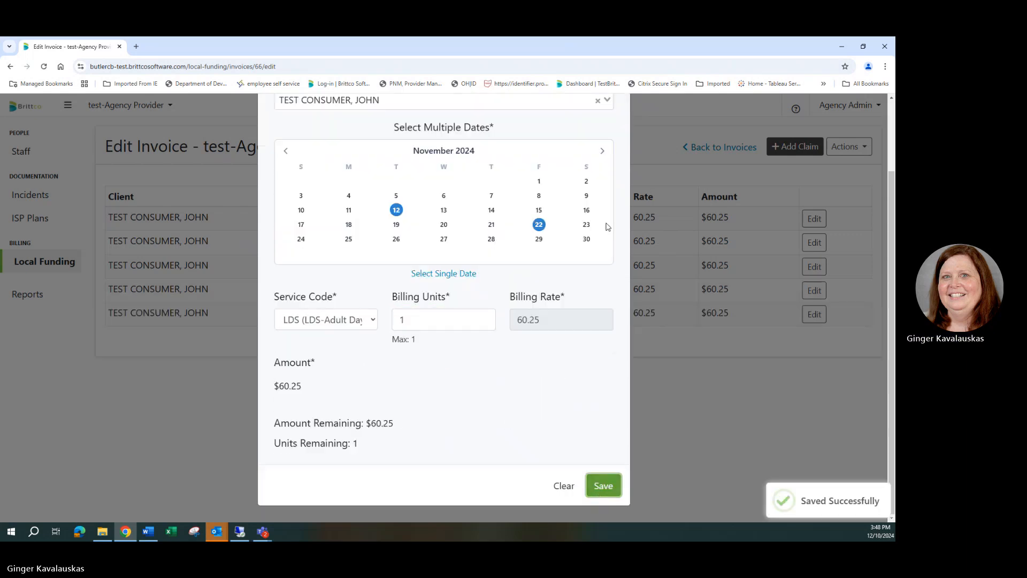
scroll(609, 225, up, 2)
click(616, 133)
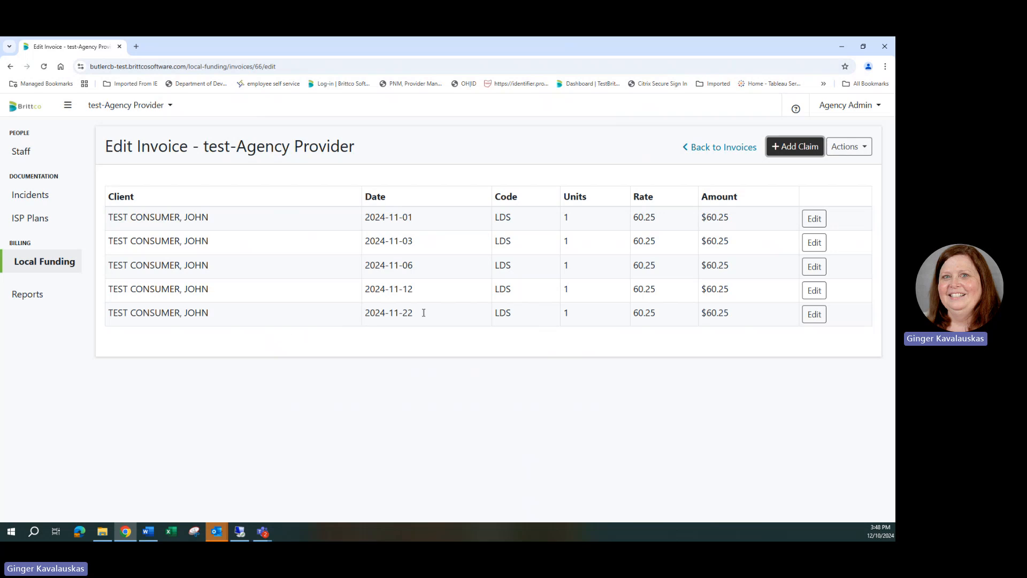
- Start a single-date claim for the test consumer dated 12/01/2024
click(789, 152)
click(341, 184)
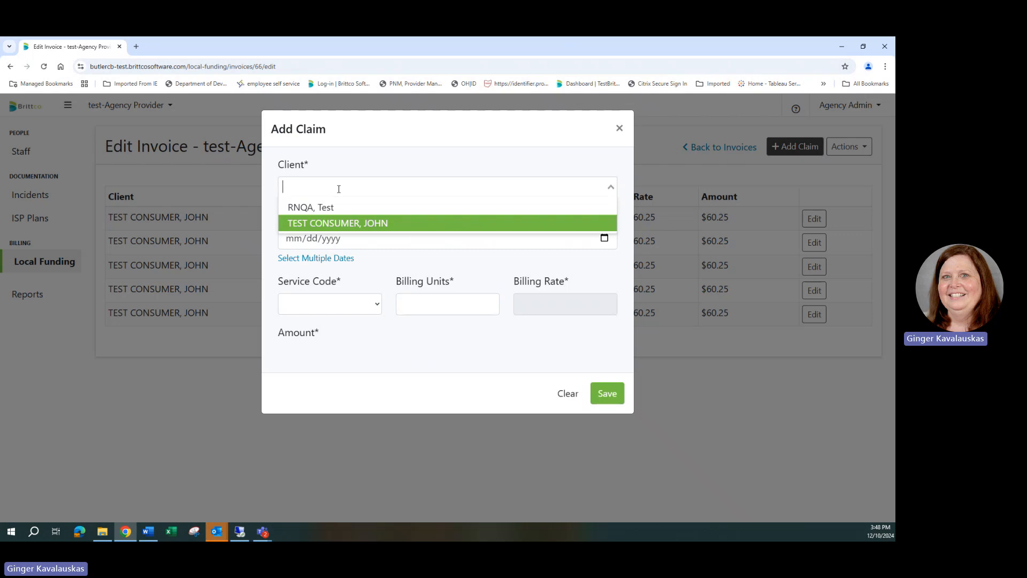
click(350, 220)
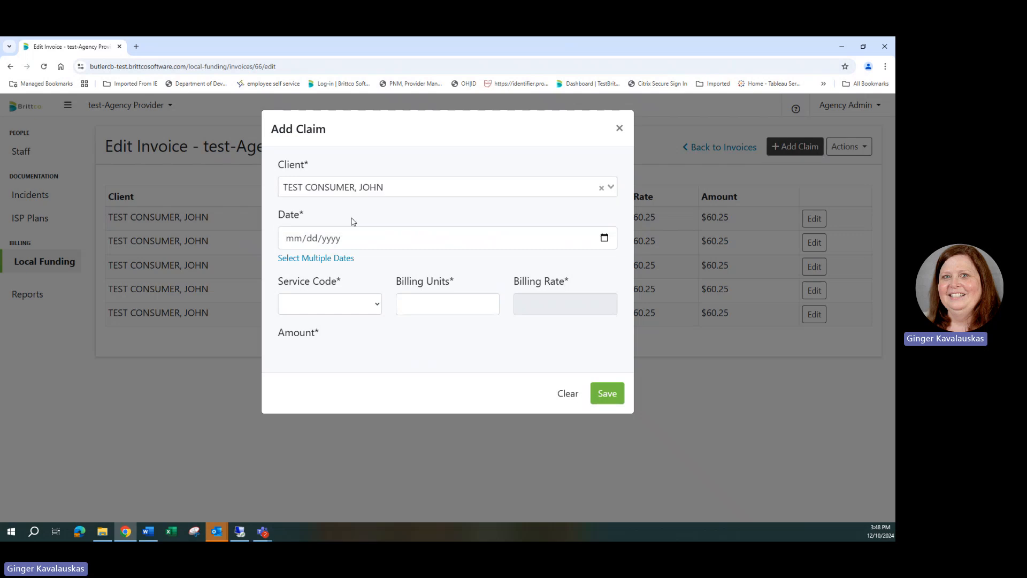
click(294, 244)
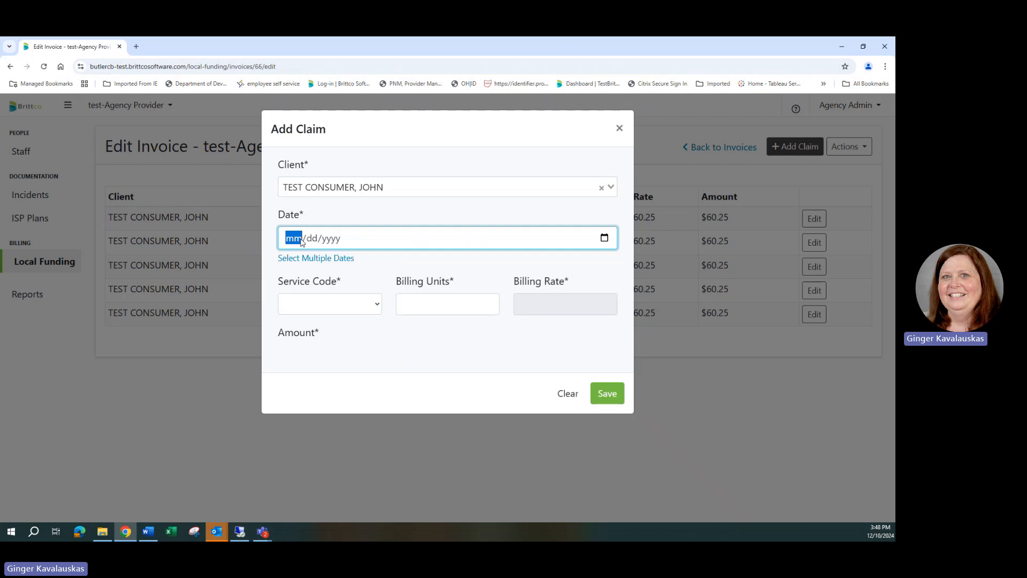
text(12012024)
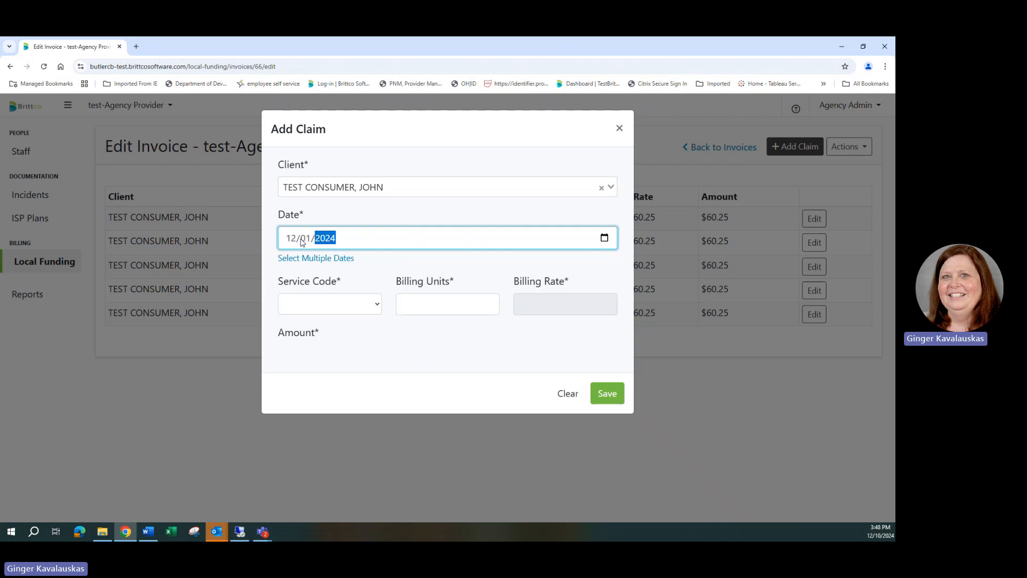
- Assign service code LCO (Supported Employment - Community) and 10 billing units to the December claim, save it and close the form
click(374, 306)
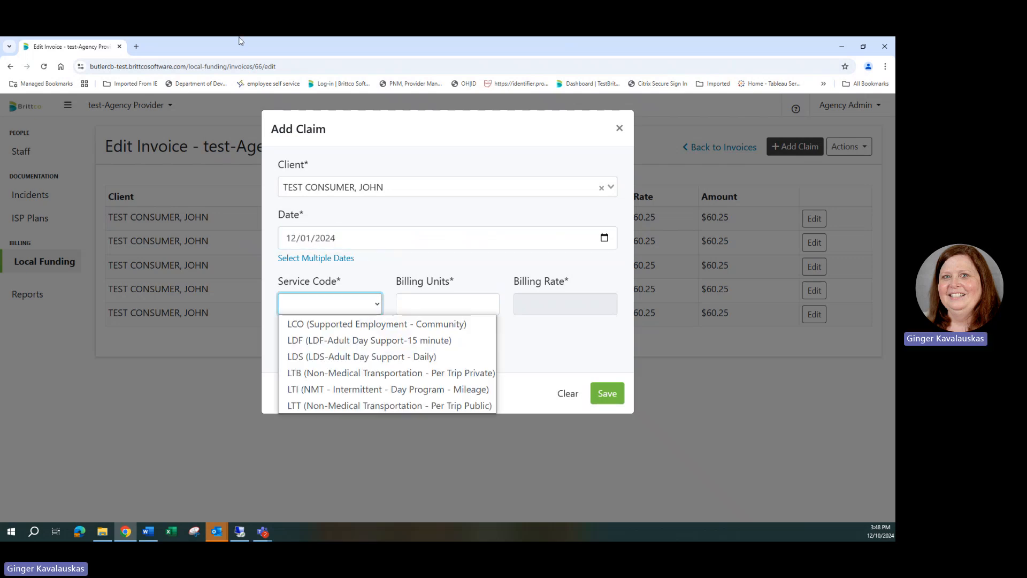
click(398, 326)
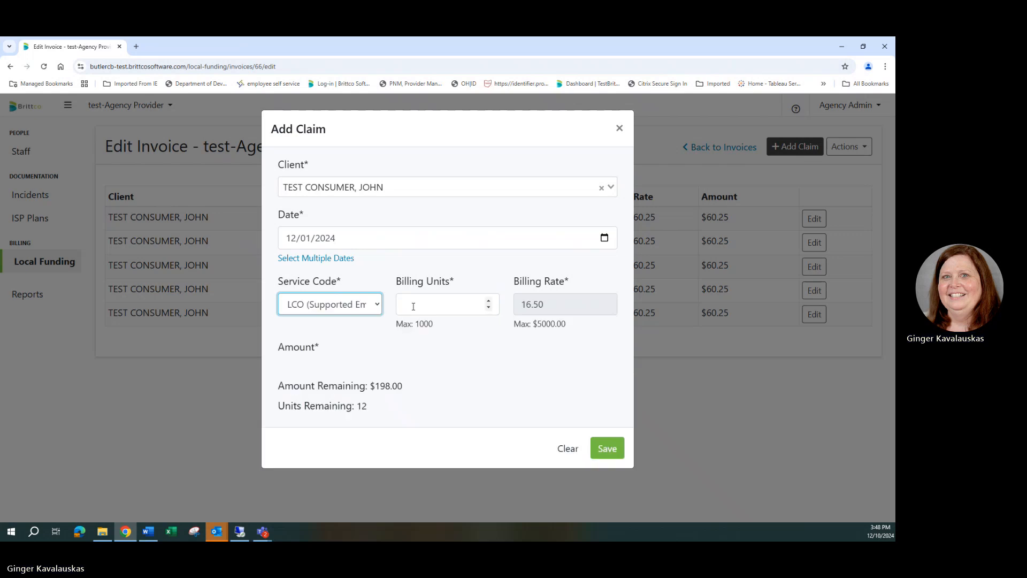
click(413, 306)
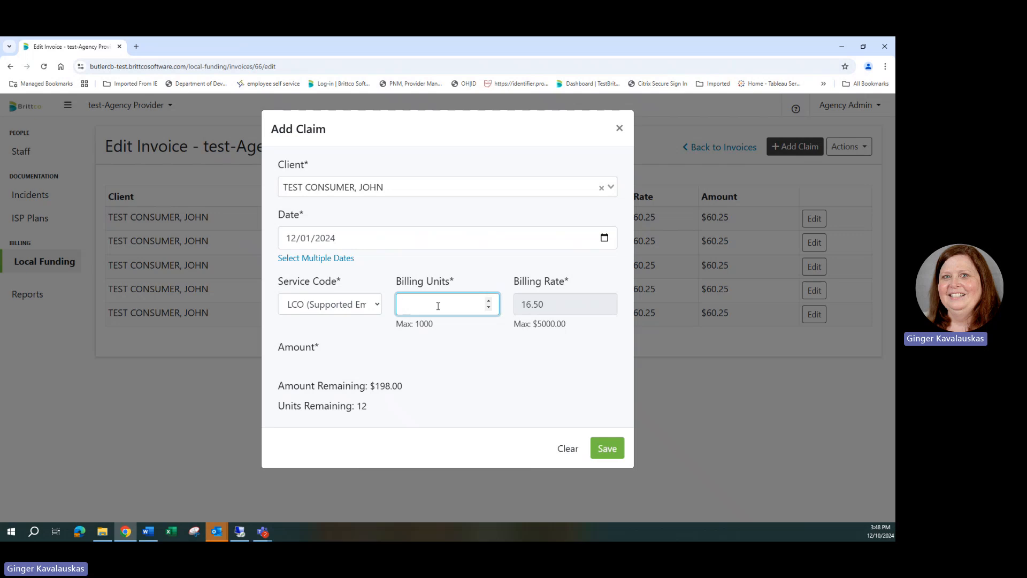
text(1)
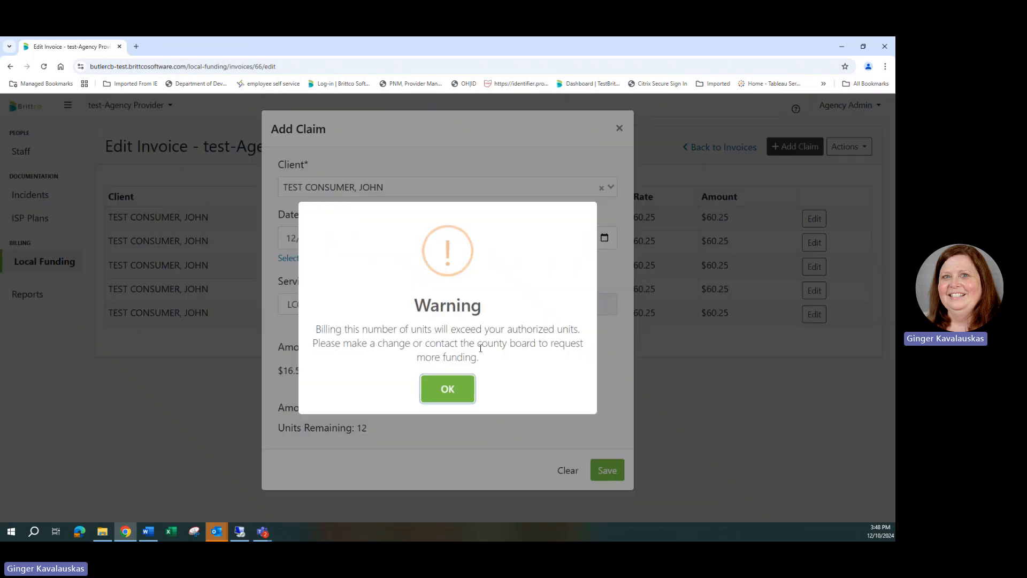
click(461, 395)
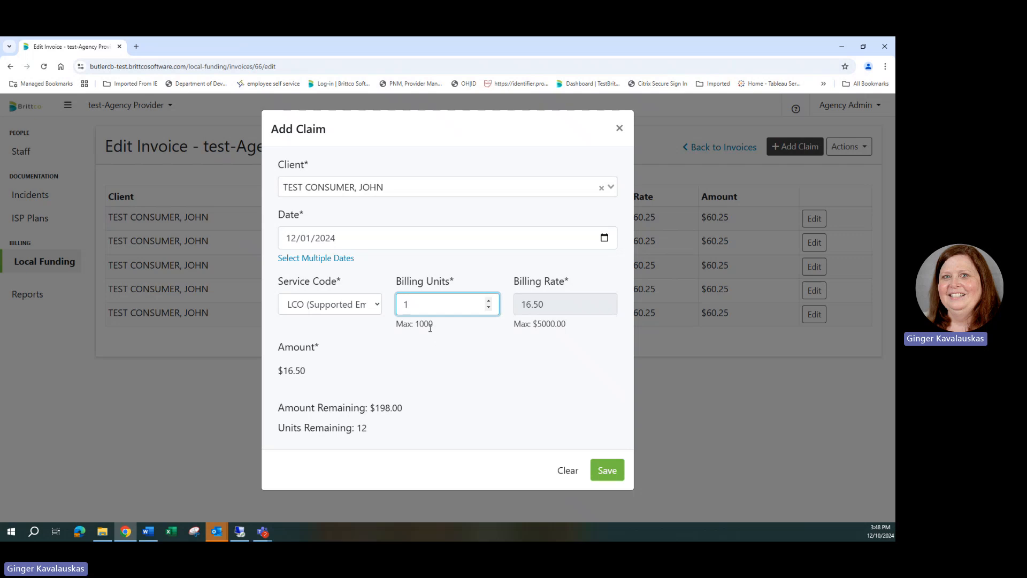
text(0)
click(610, 473)
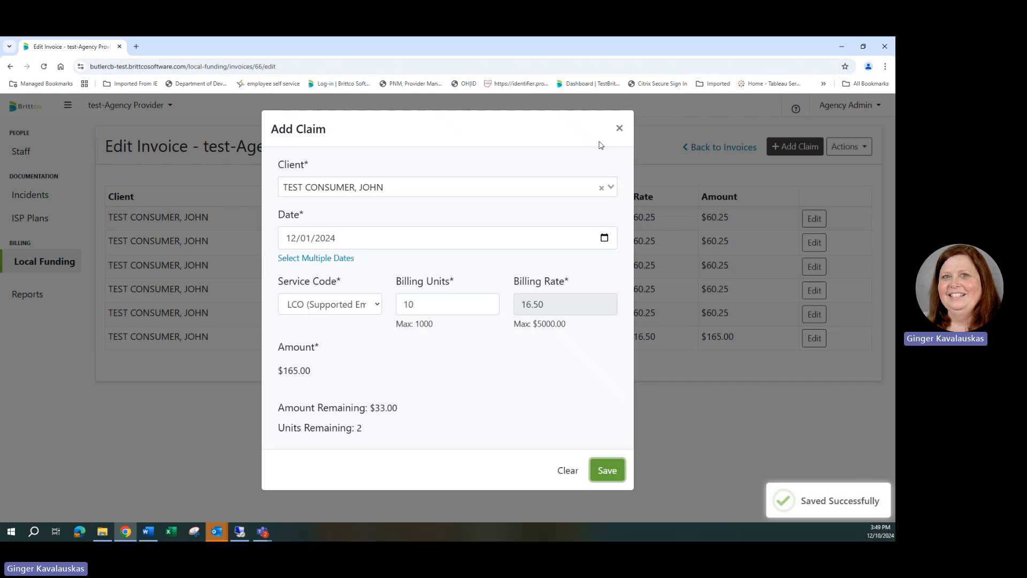
click(619, 129)
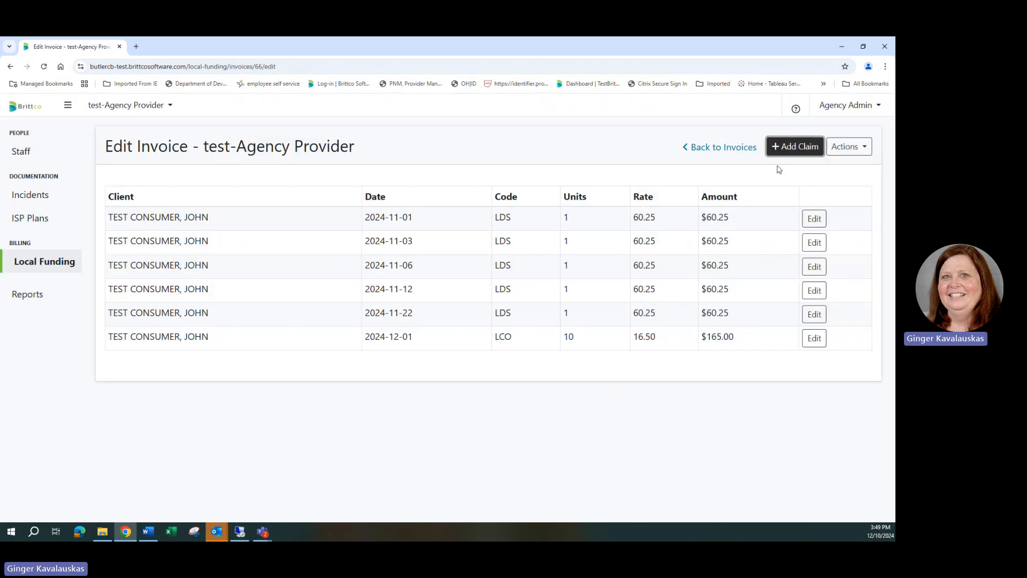
- Start another multiple-date claim for the test consumer with service code LTT (Non-Medical Transportation - Per Trip Public) for November 5 and 13, 2024
click(794, 147)
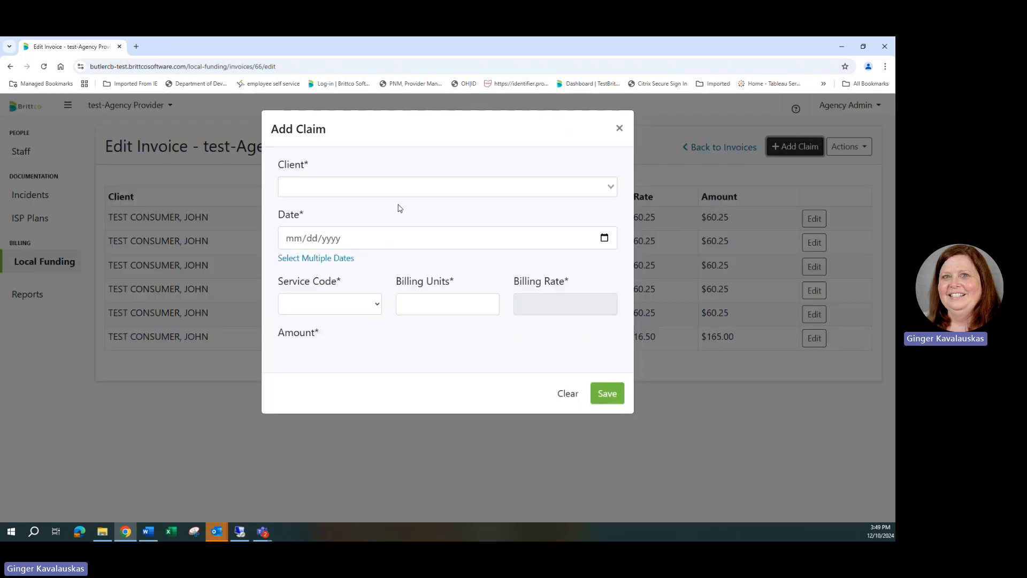
click(323, 187)
click(323, 224)
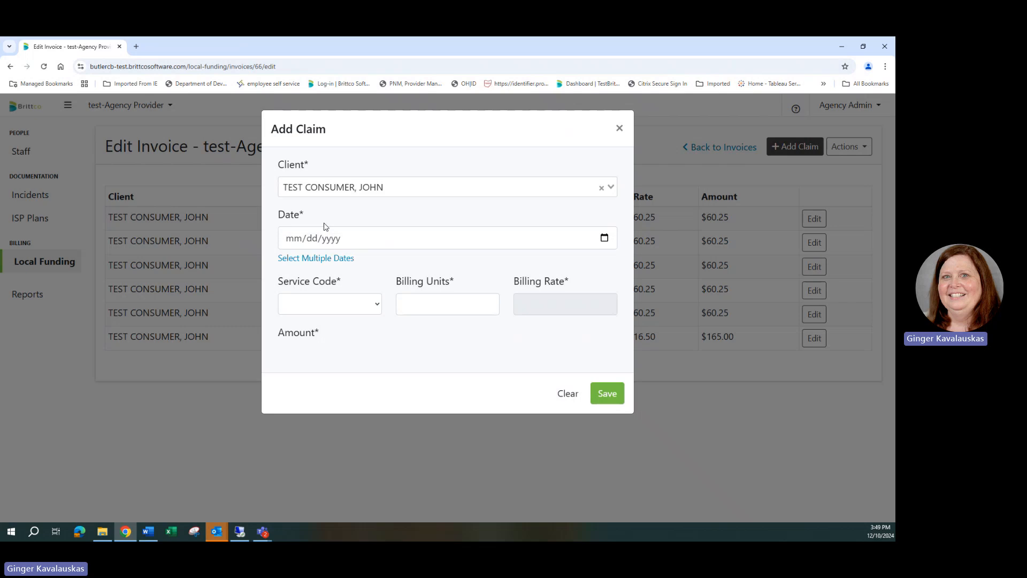
click(328, 259)
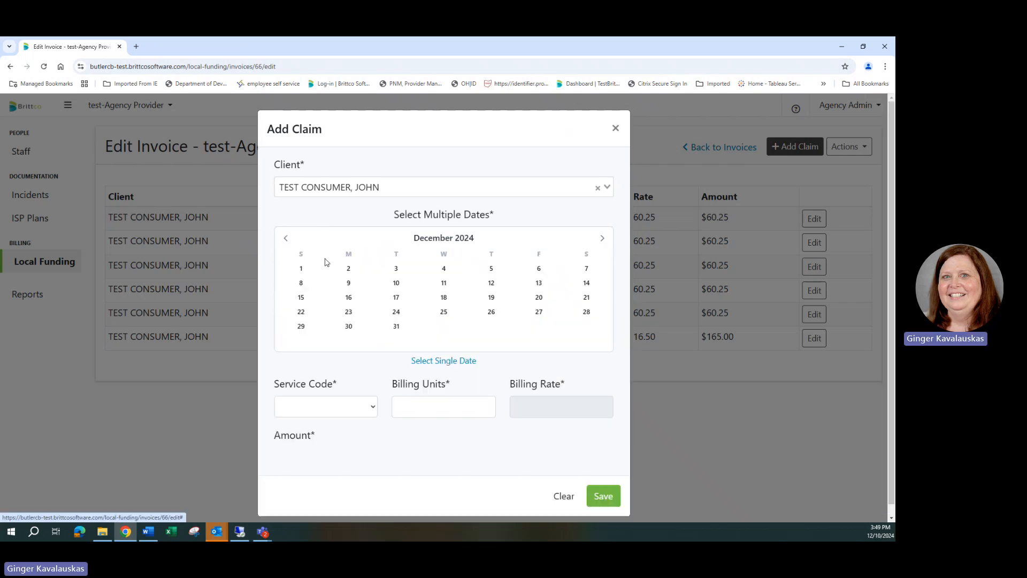
click(285, 240)
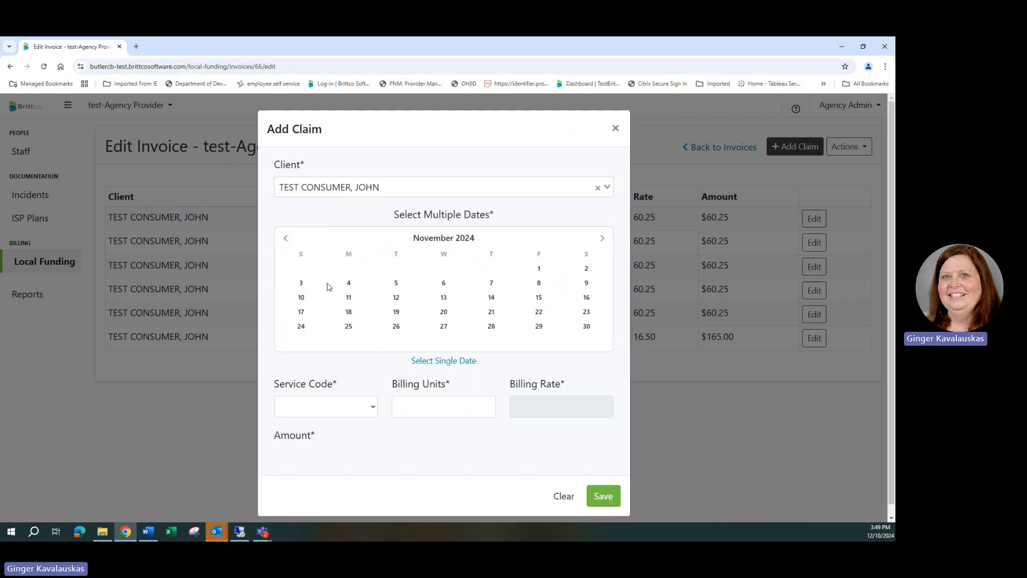
click(377, 414)
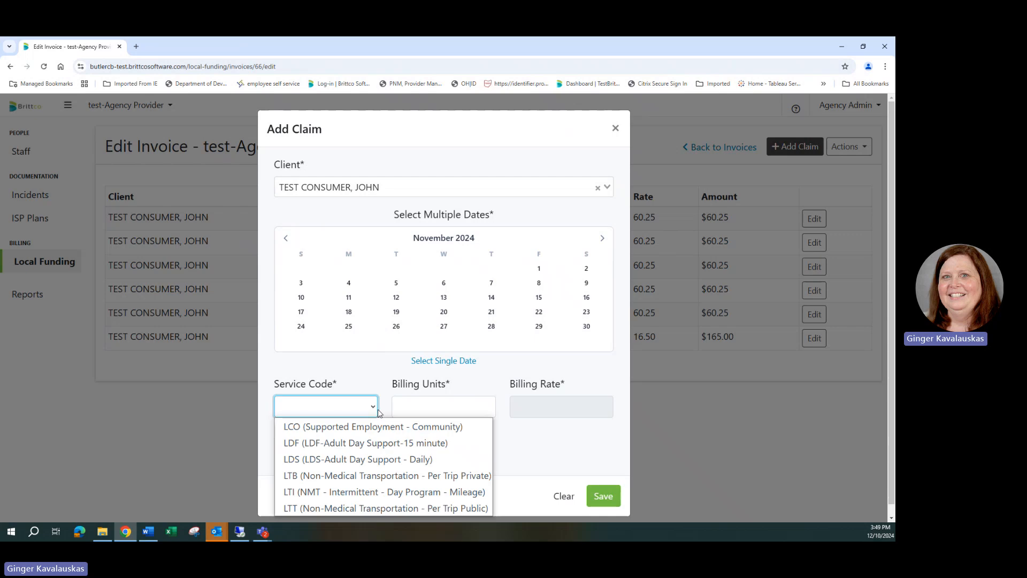
click(390, 509)
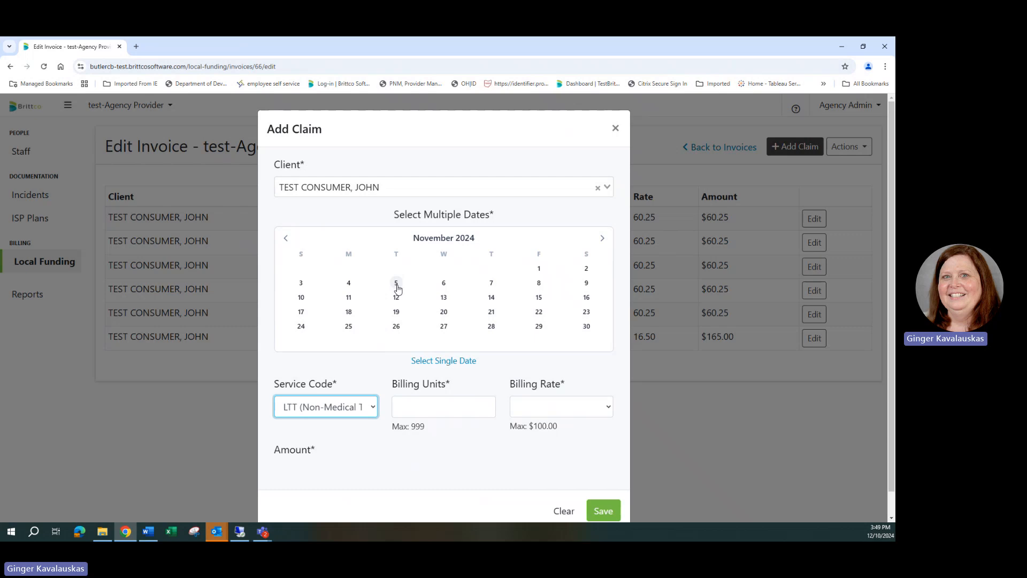
click(396, 283)
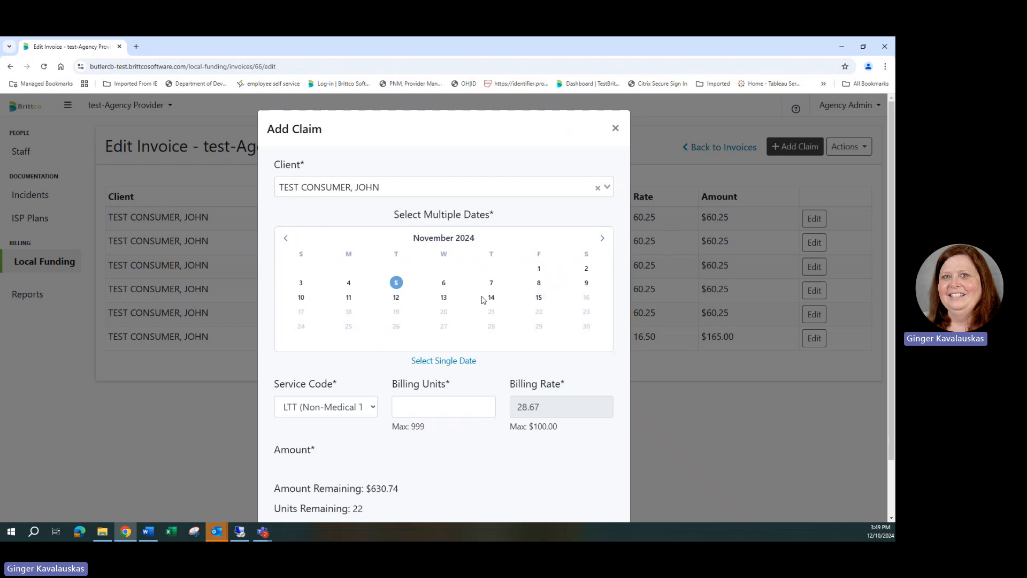
click(443, 297)
- Set 2 billing units per date on the transportation claim, save it and close the form
click(450, 409)
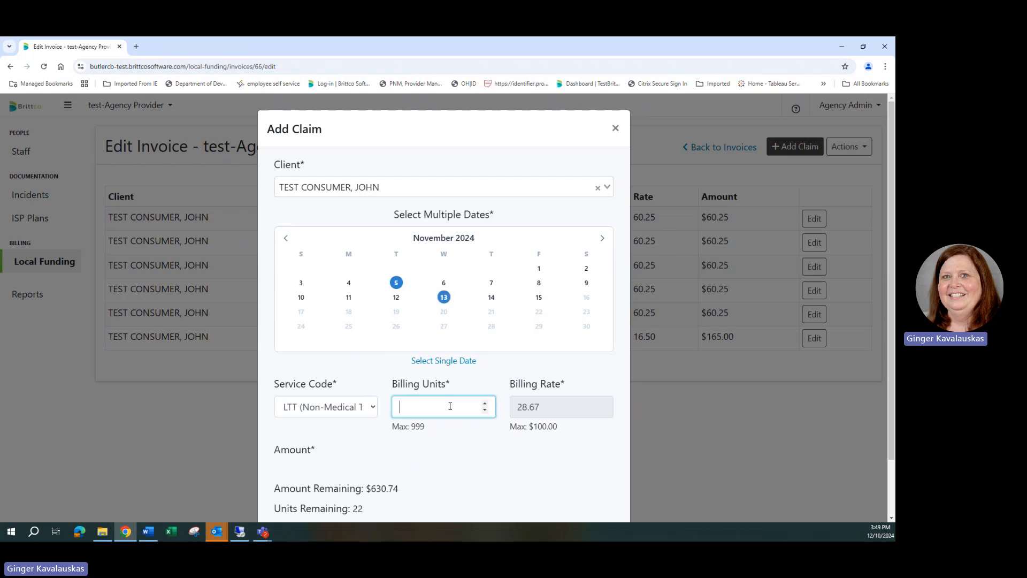
text(2)
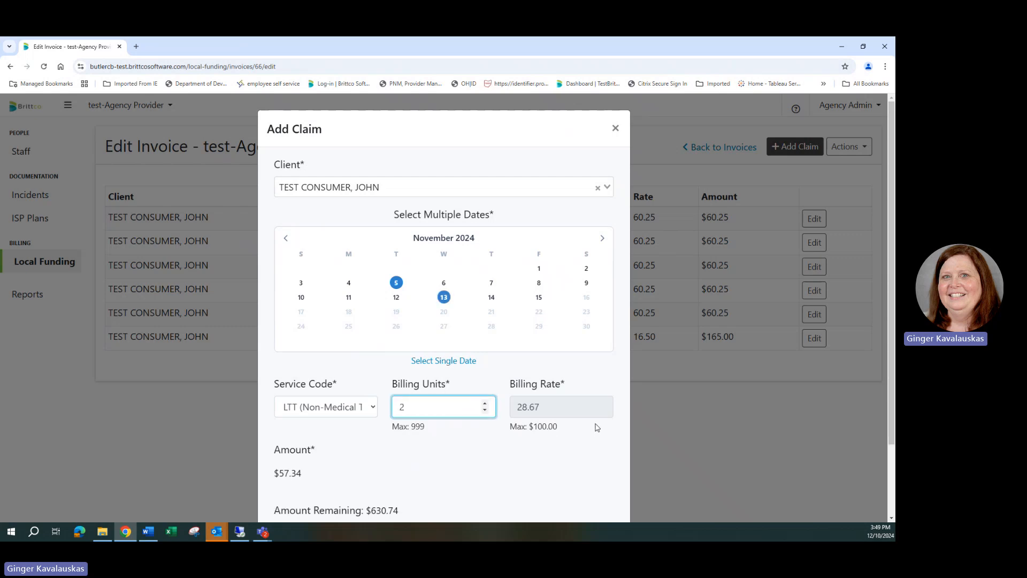
scroll(451, 432, down, 2)
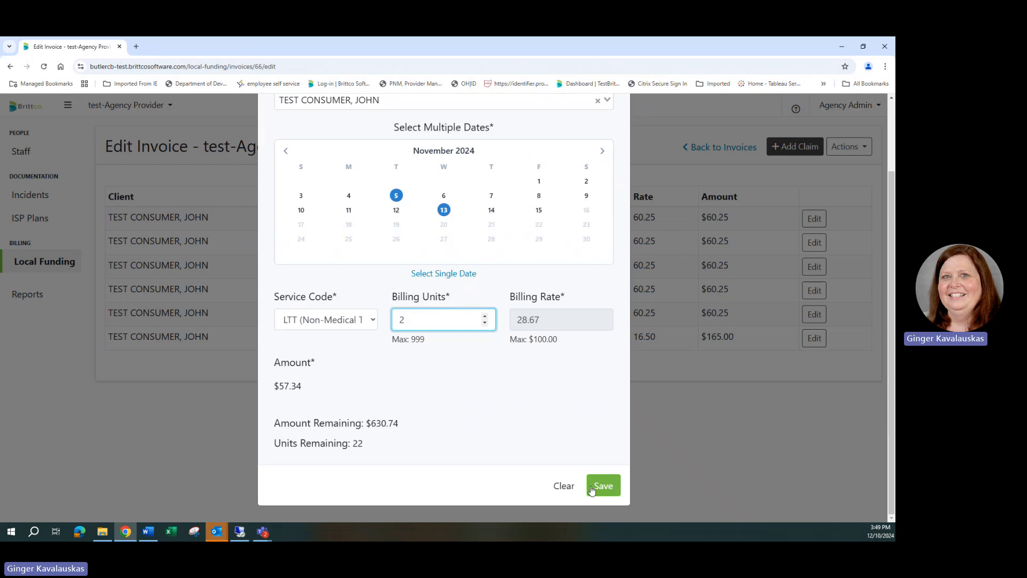
click(600, 486)
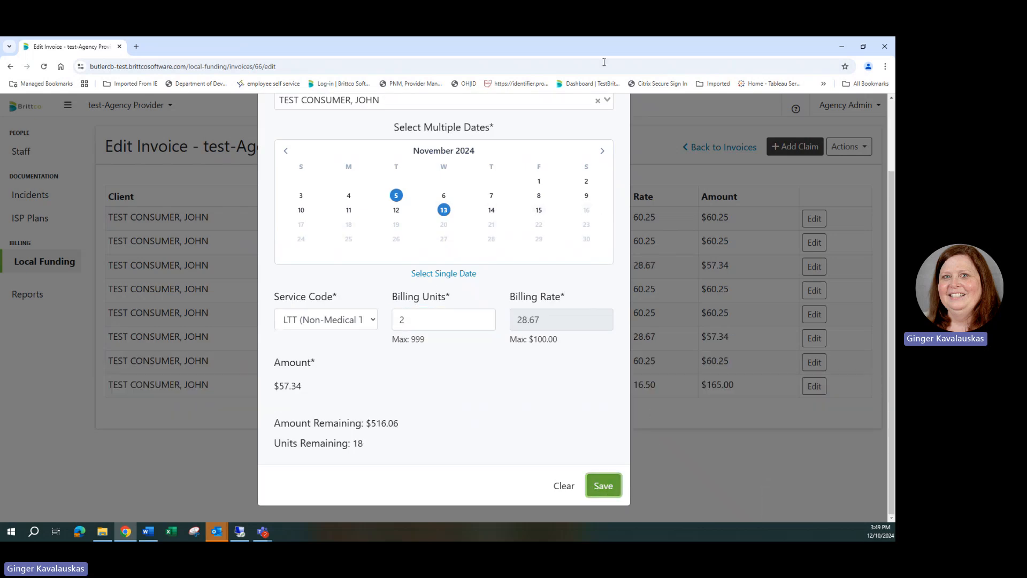
scroll(640, 156, up, 2)
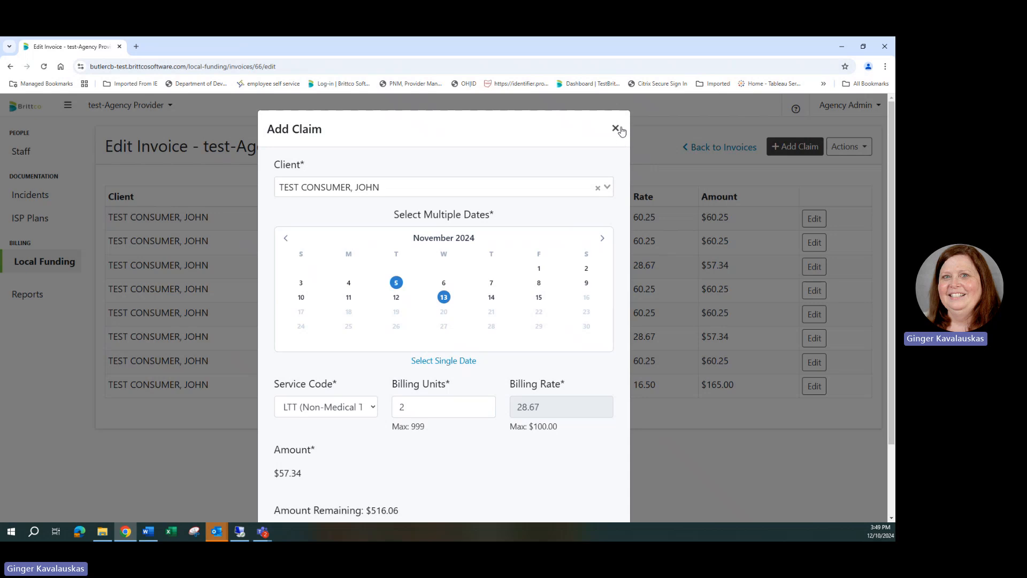
click(616, 128)
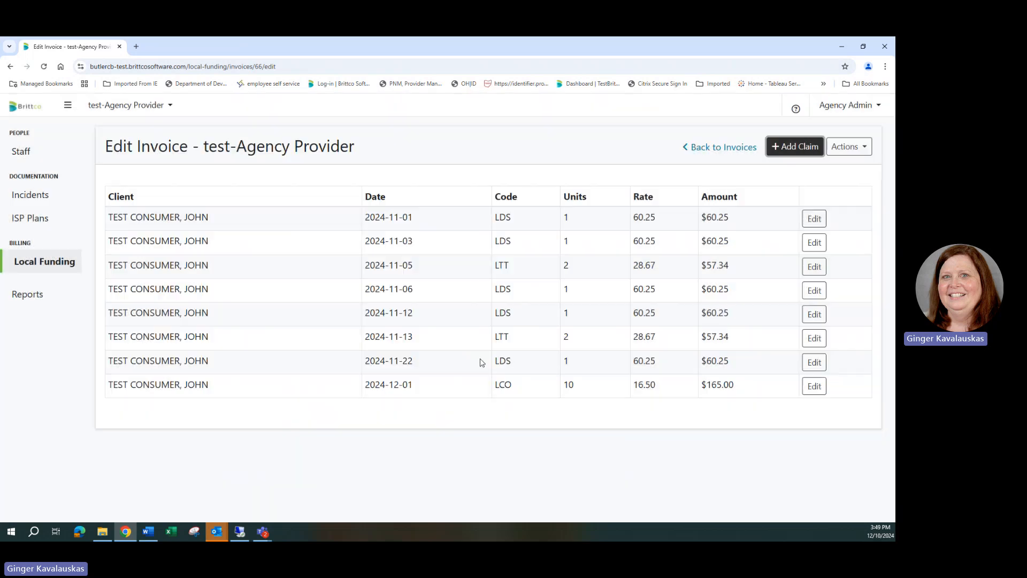
- Start a further multiple-date claim for the test consumer covering November 22 and 27, 2024
click(784, 152)
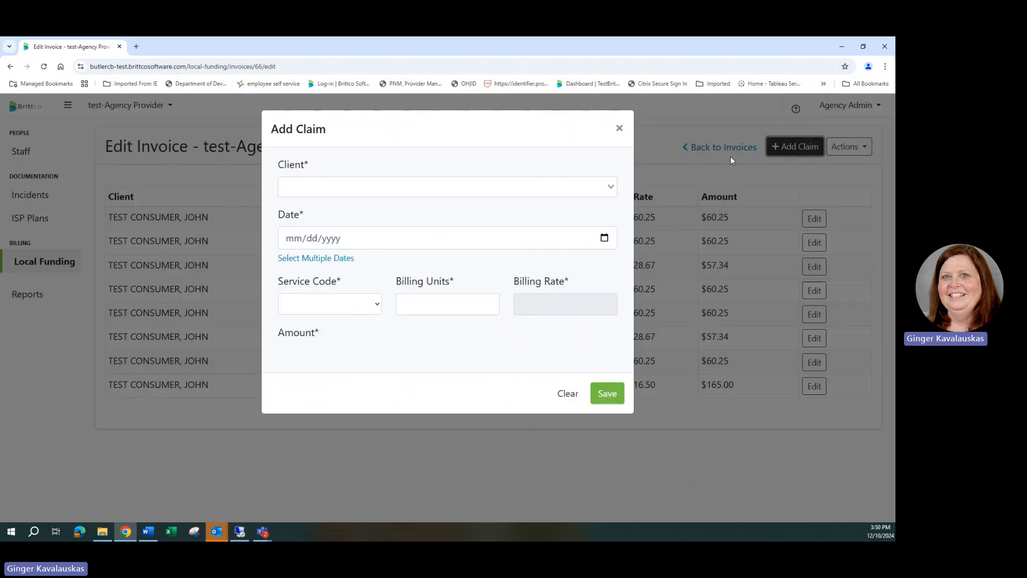
click(310, 195)
click(310, 223)
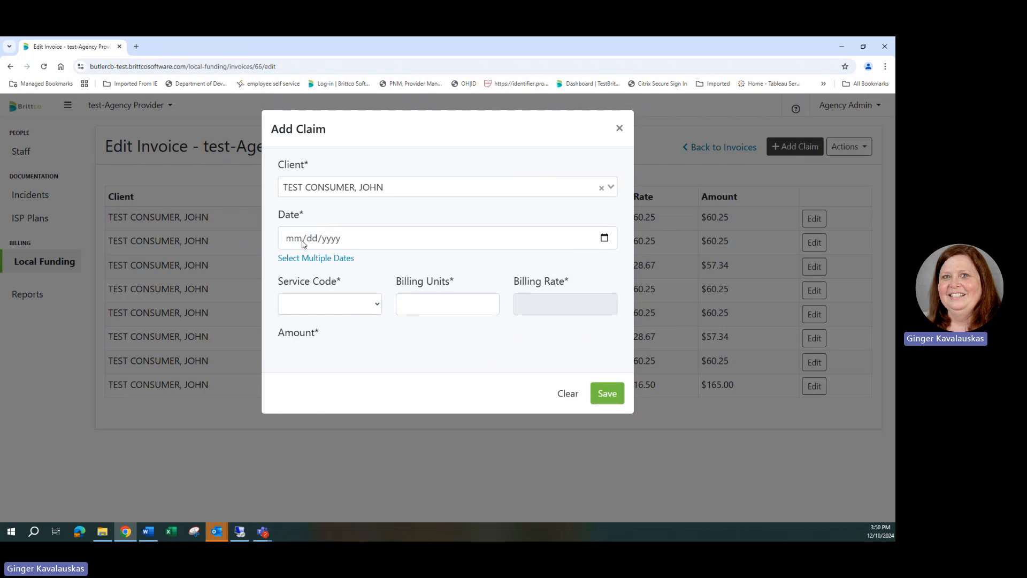
click(298, 239)
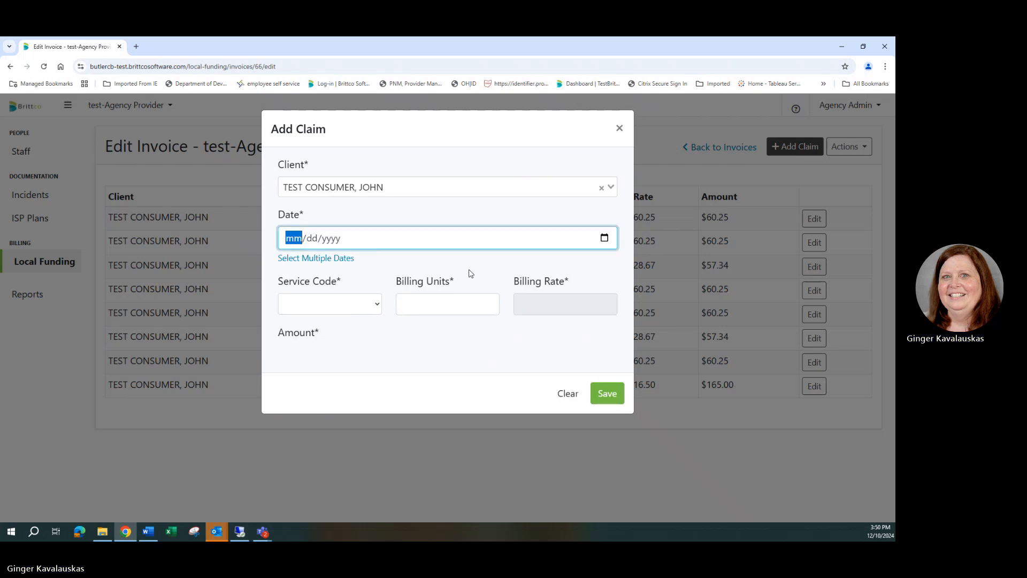
click(345, 259)
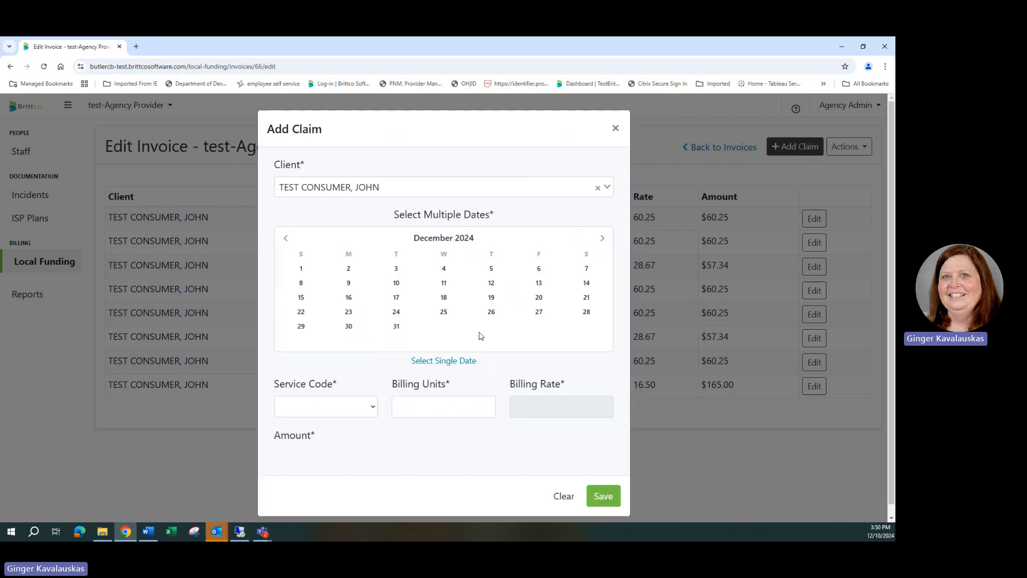
click(289, 239)
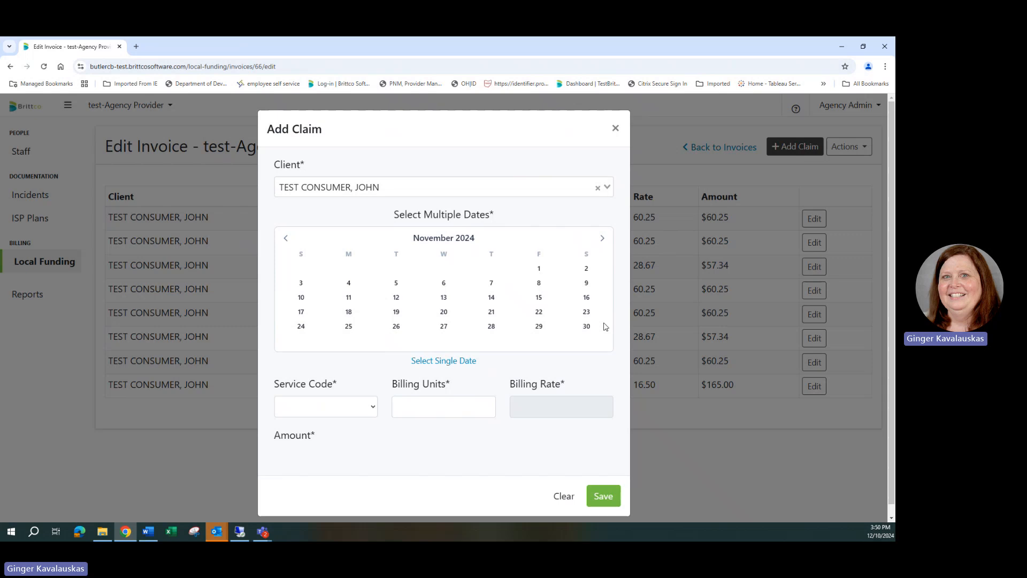
click(539, 312)
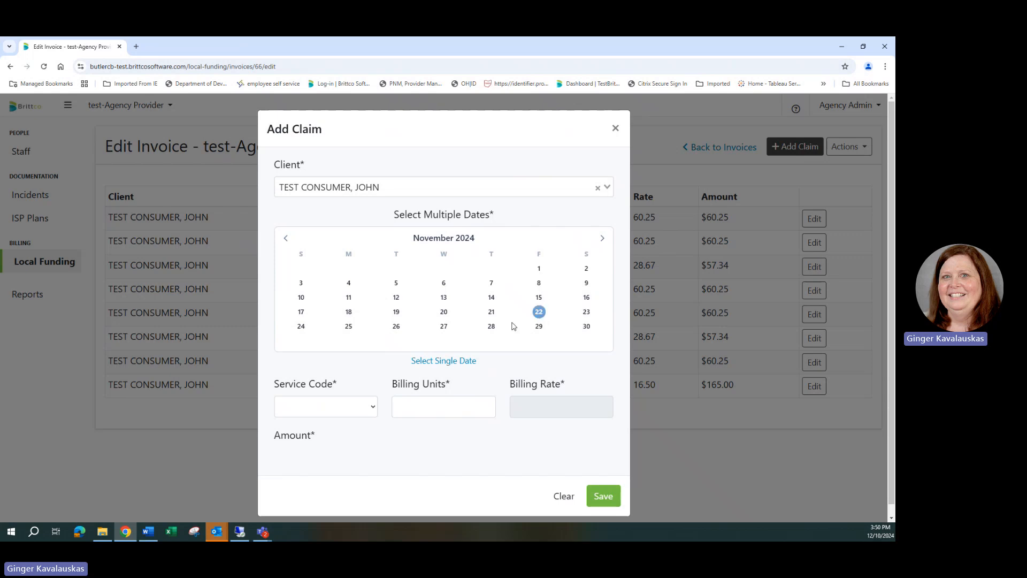
click(442, 326)
- Assign service code LTT (Non-Medical Transportation - Per Trip Public) and 2 billing units per date to the claim, save it and close the form
click(371, 407)
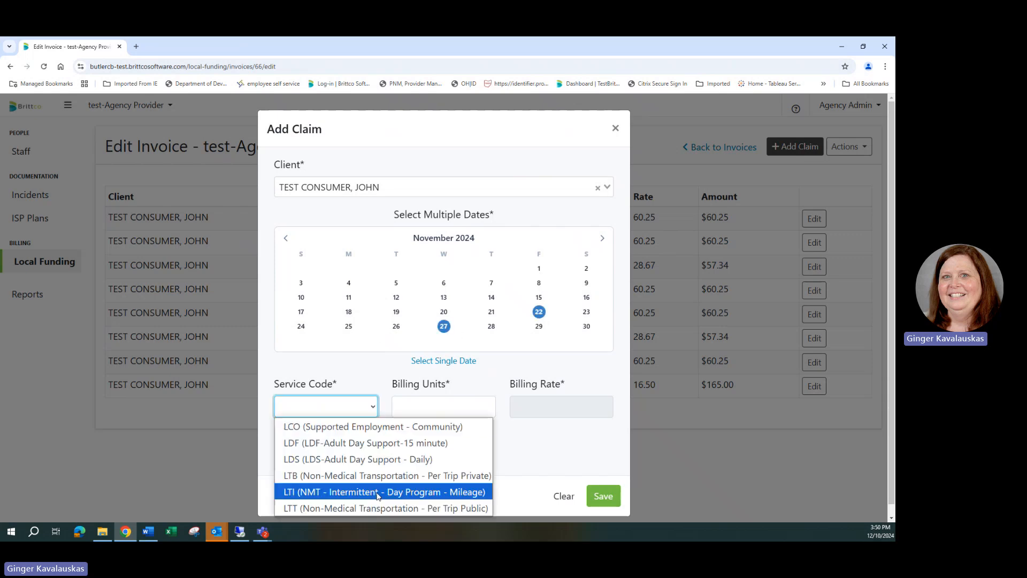
click(385, 510)
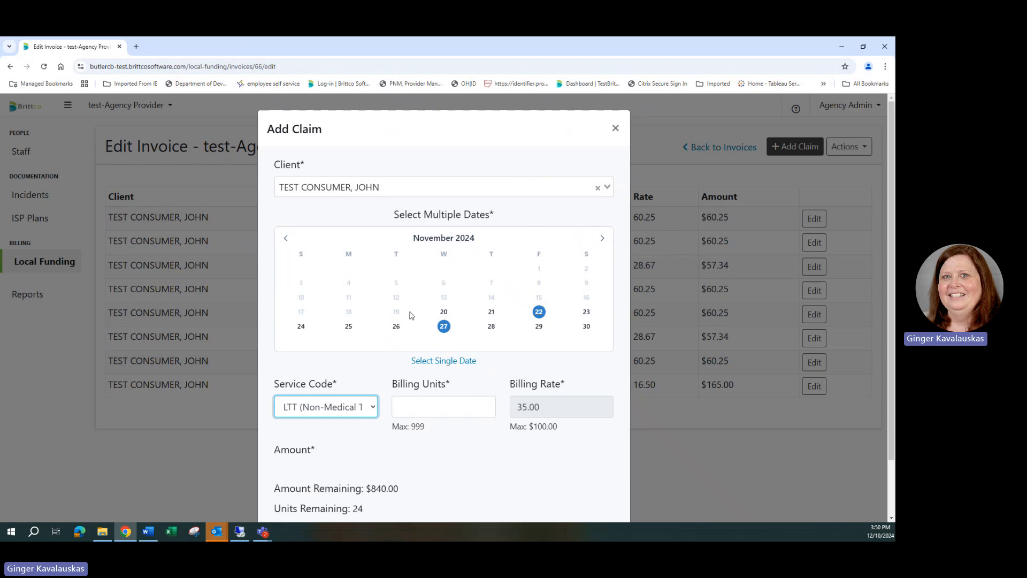
click(441, 403)
text(2)
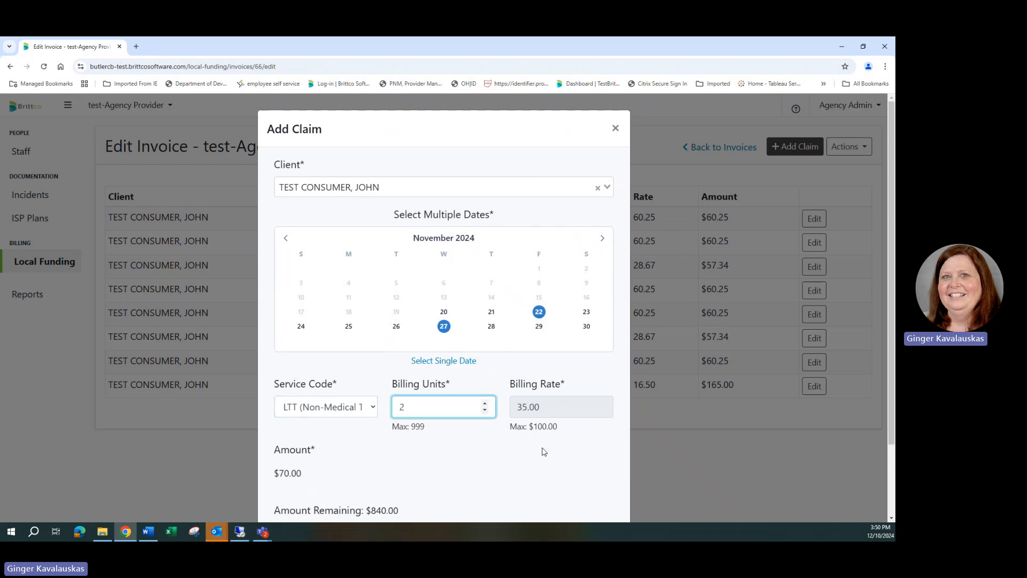
scroll(542, 451, down, 2)
click(603, 485)
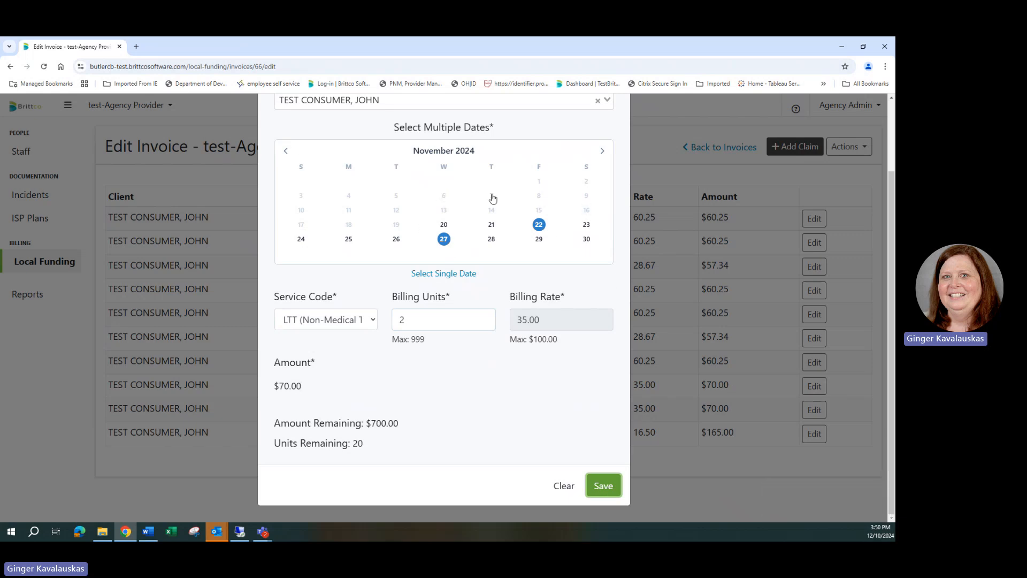
scroll(621, 134, up, 2)
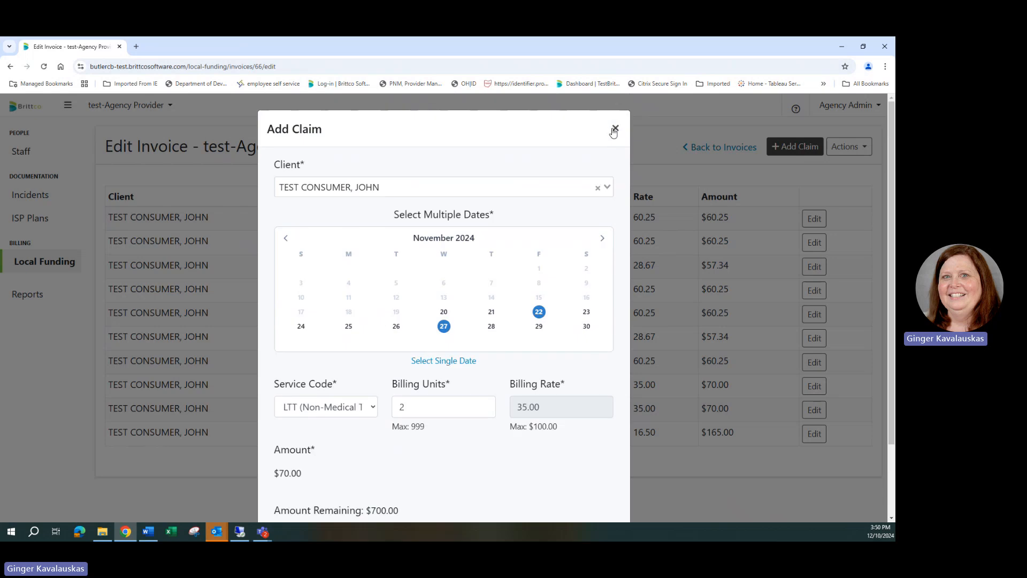
click(615, 131)
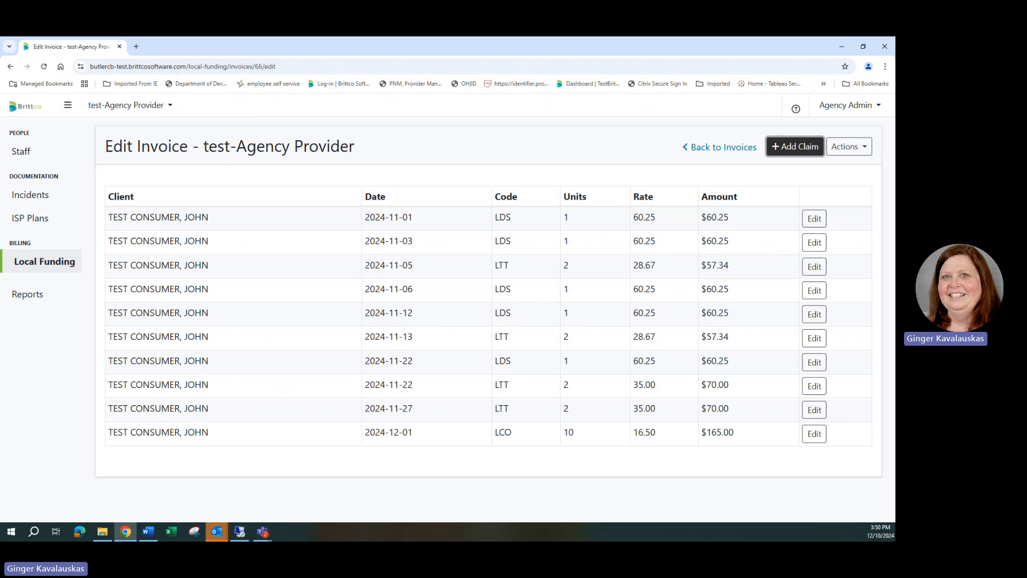
- Change the billing units of the 12/01/2024 LCO claim to 12 and save the claim
key(alt+Tab)
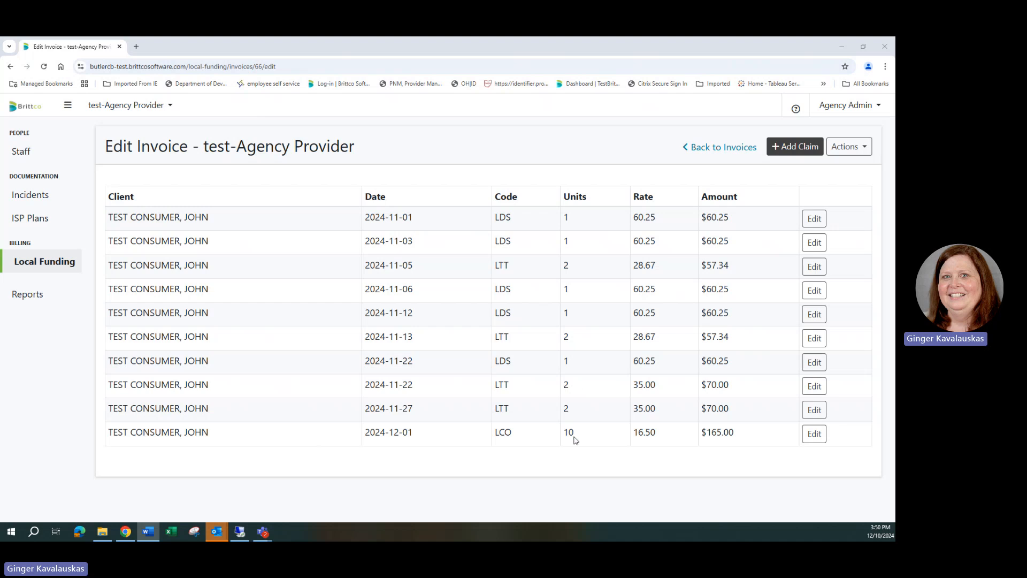
click(814, 434)
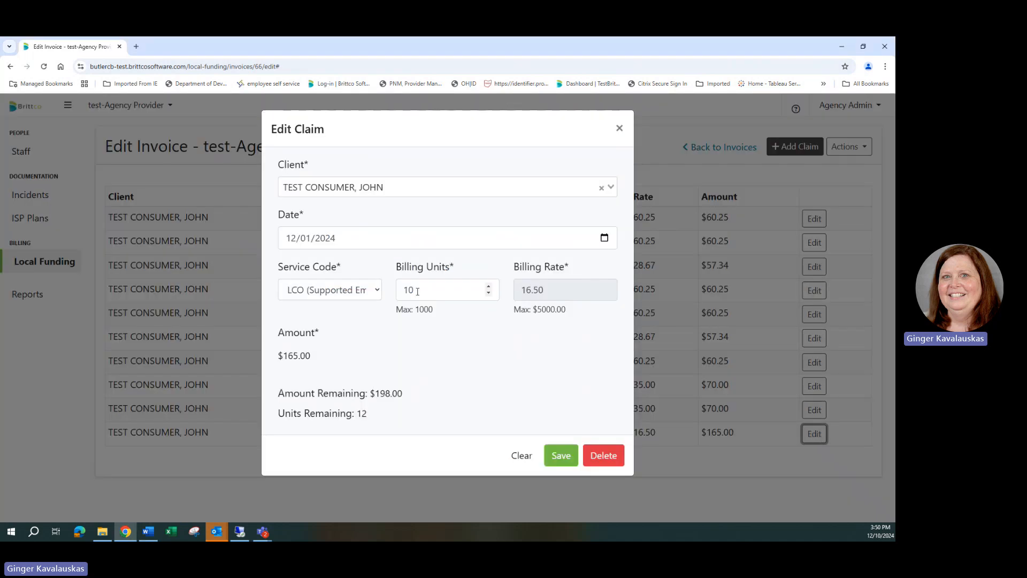
click(480, 293)
key(BackSpace)
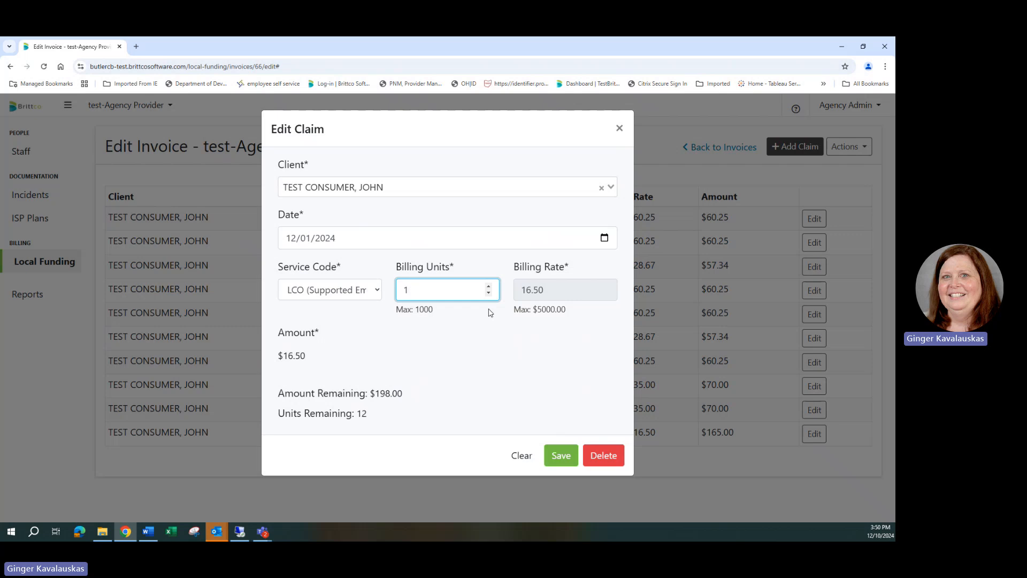
text(2)
click(559, 455)
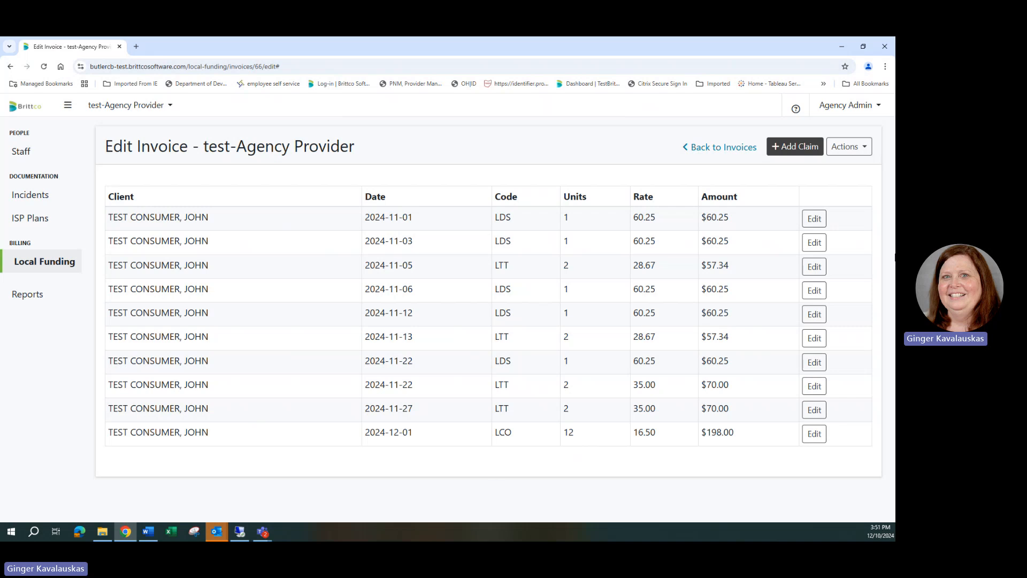
- Preview the printable invoice, review its claims and totals per service code down to the grand total, and close the preview
click(849, 146)
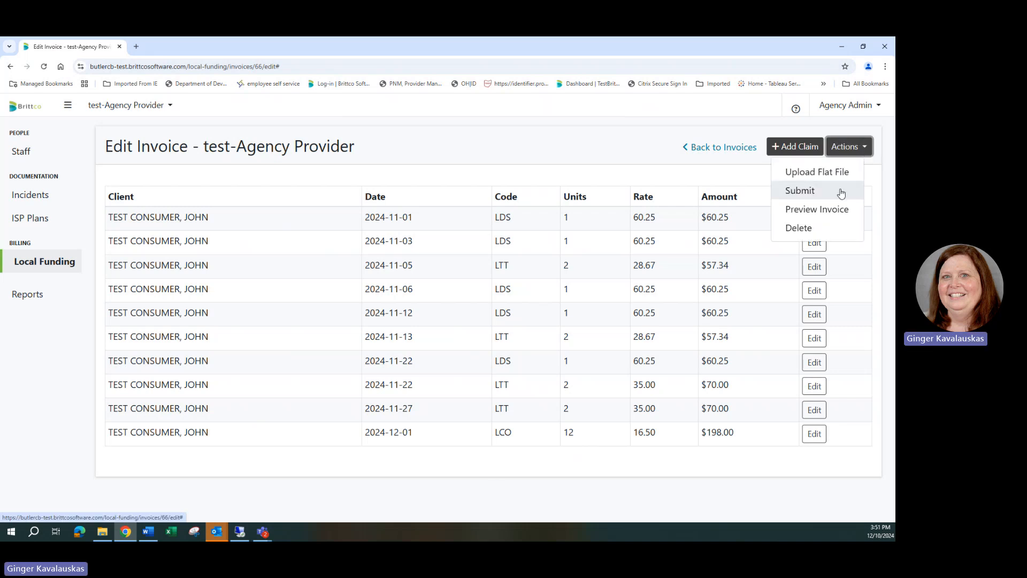
click(840, 210)
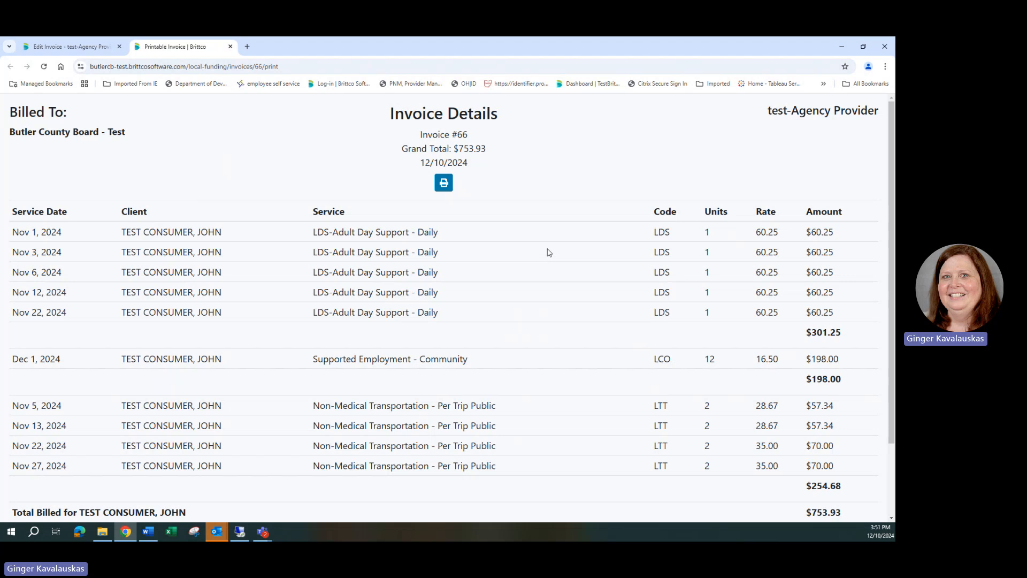
scroll(535, 252, down, 2)
scroll(535, 252, up, 2)
scroll(295, 396, down, 1)
scroll(296, 405, down, 1)
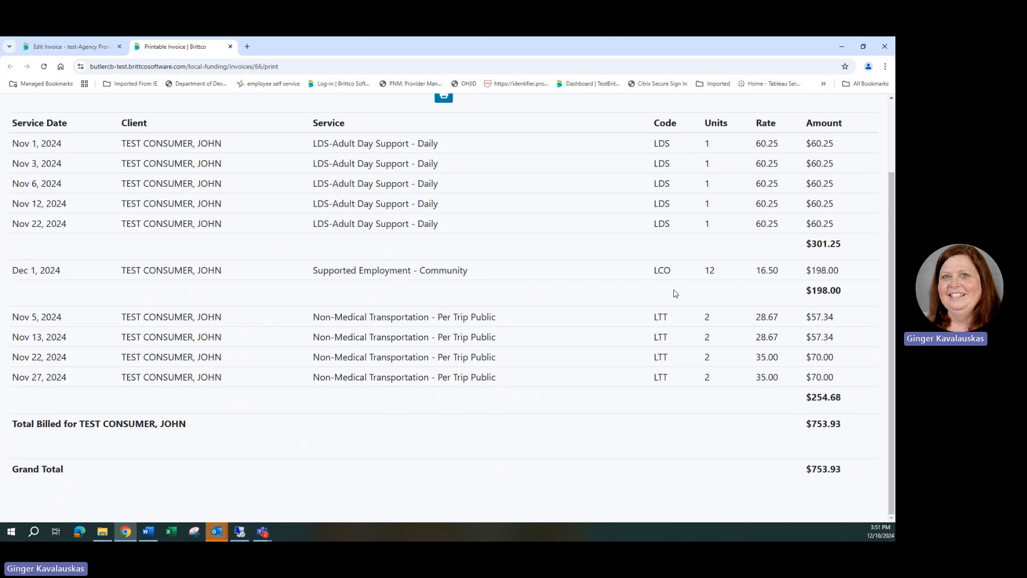
scroll(626, 284, up, 2)
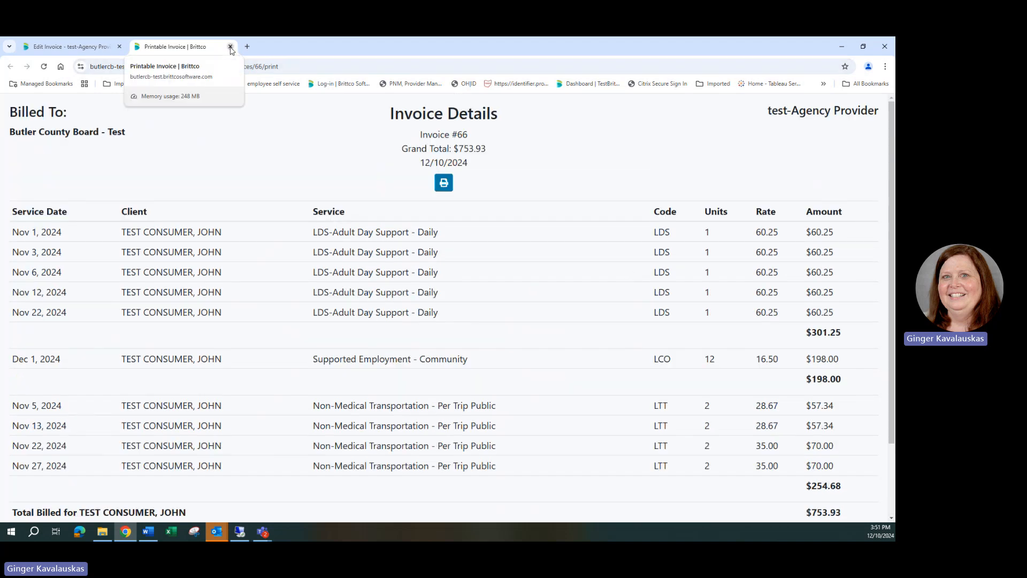
click(230, 47)
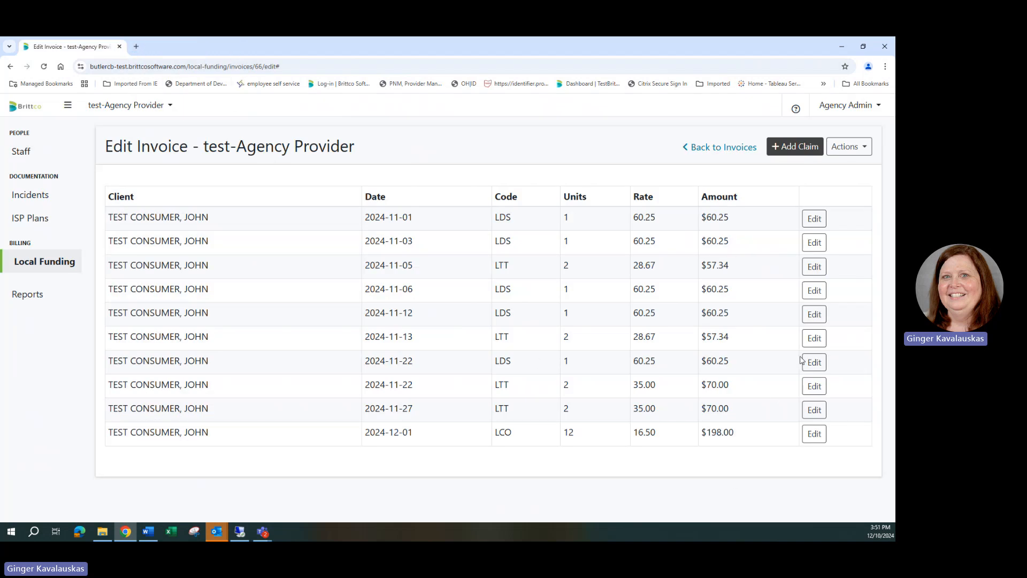
- Submit the completed invoice to the county board without any attachment
click(868, 152)
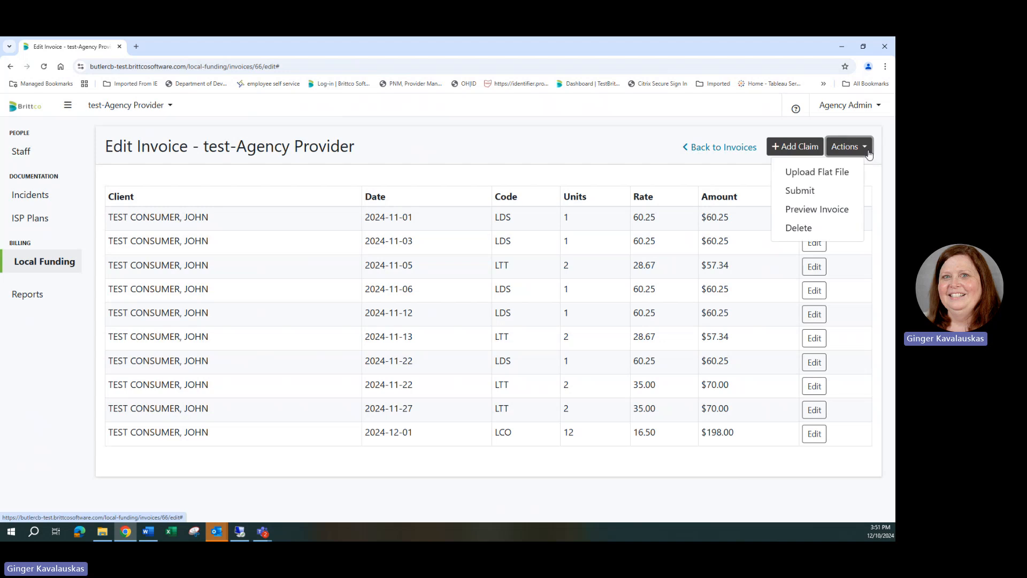
click(813, 198)
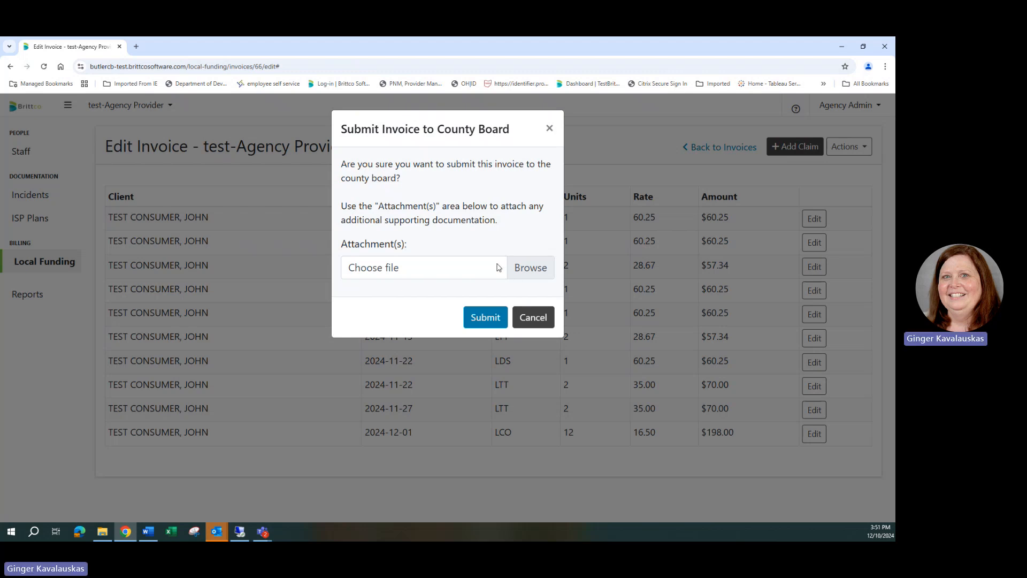
click(483, 324)
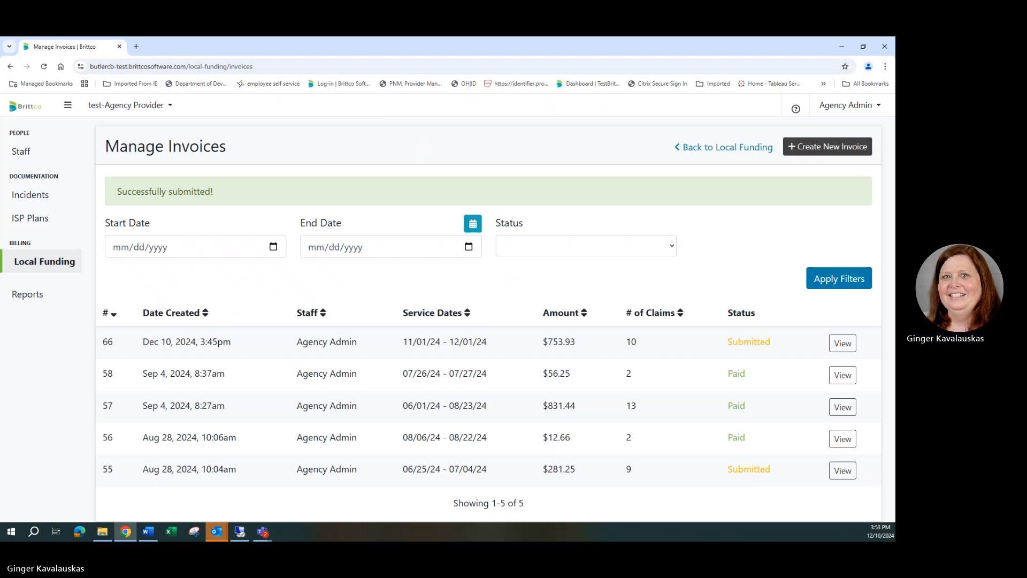
key(alt+Tab)
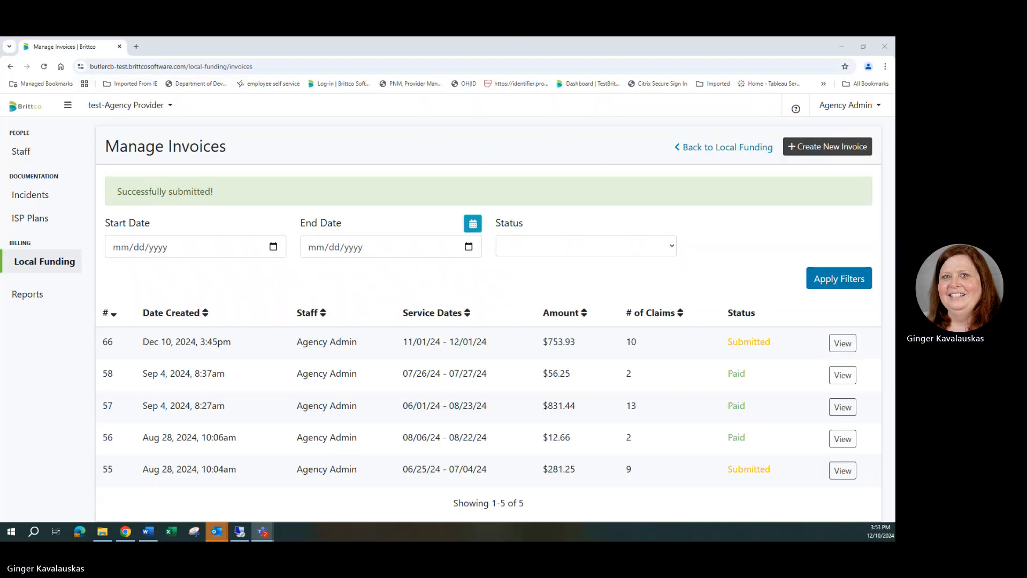